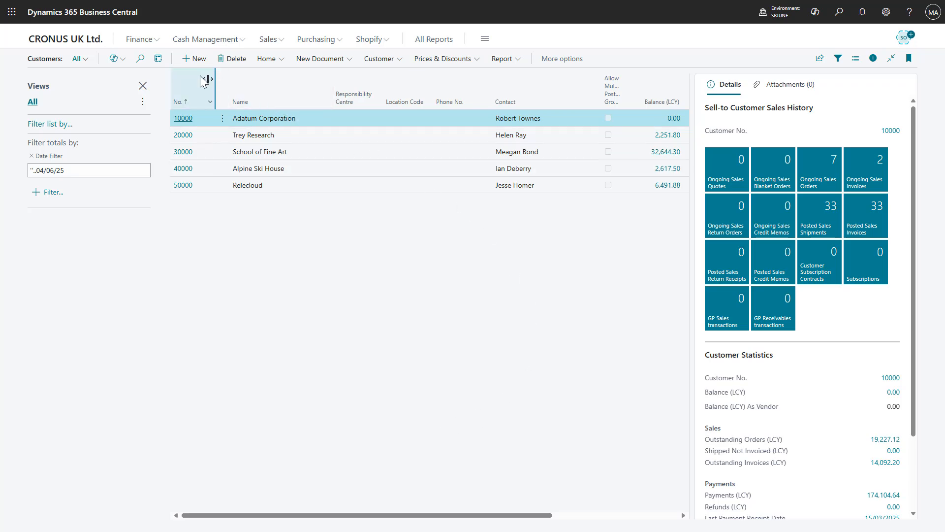
- Switch the customer list to analysis mode and start adding columns to Analysis 1 from the current Customer source
{"action": "left_click", "coordinate": [158, 59]}
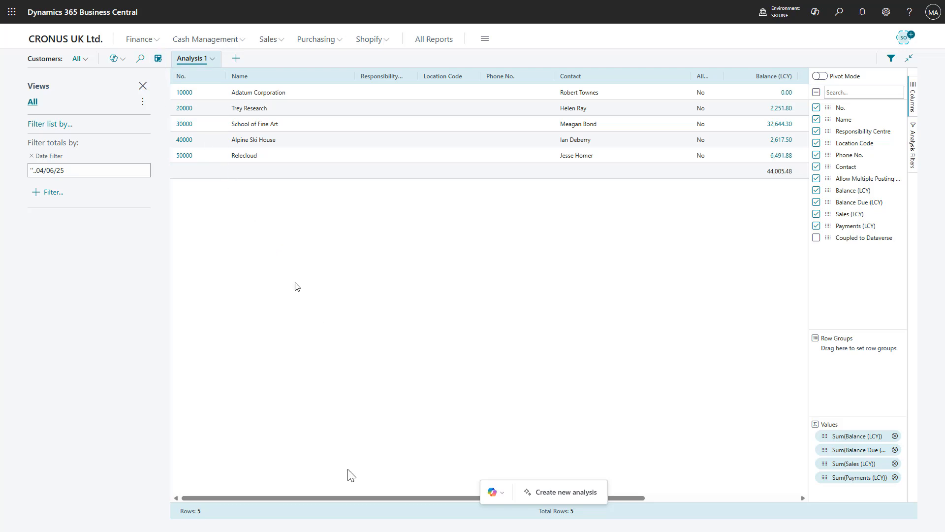
{"action": "left_click_drag", "start_coordinate": [317, 497], "coordinate": [274, 485]}
{"action": "left_click", "coordinate": [208, 64]}
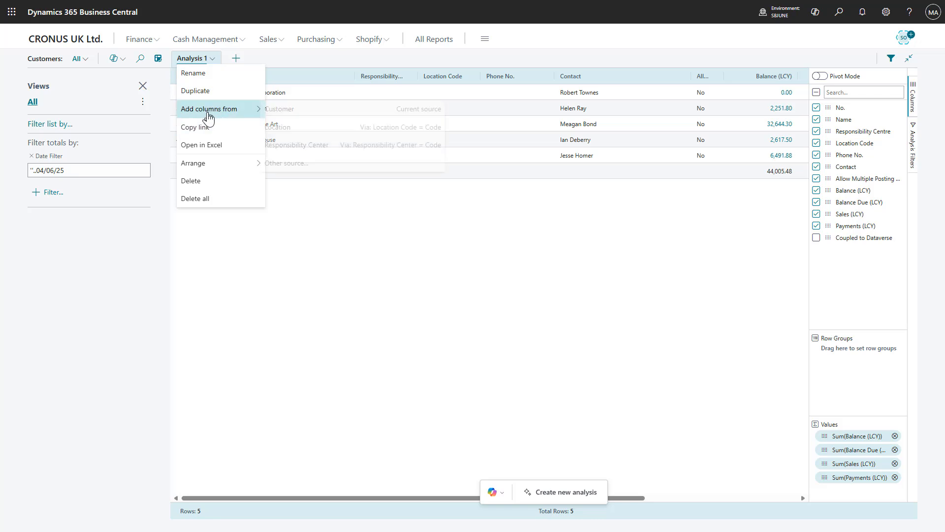
{"action": "mouse_move", "coordinate": [208, 117]}
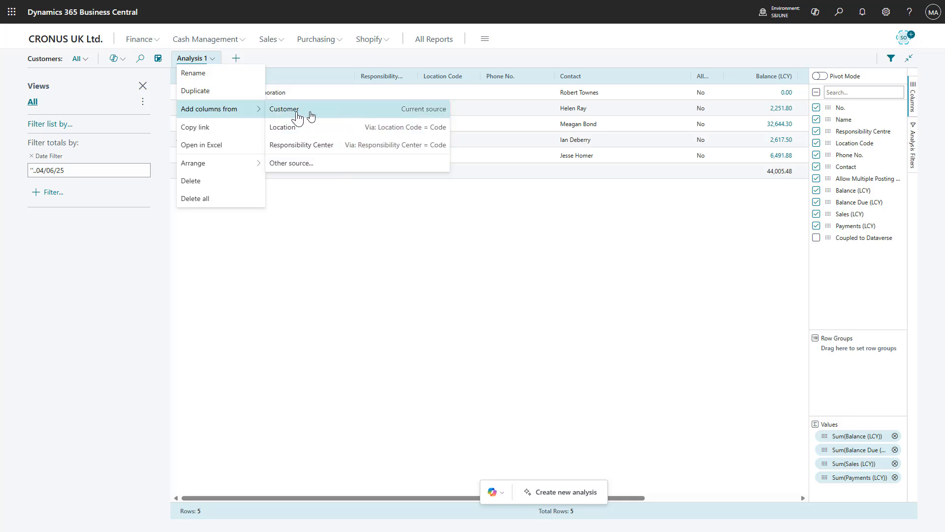
{"action": "left_click", "coordinate": [297, 114]}
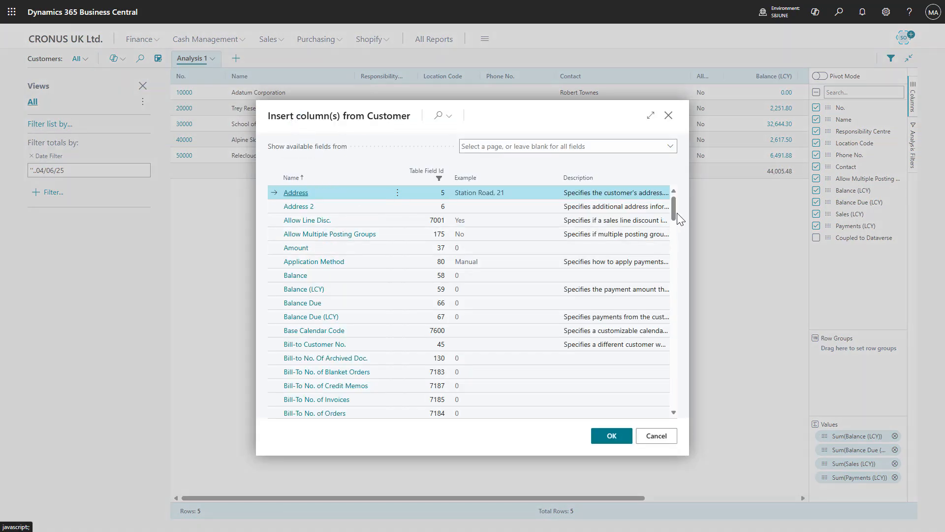
- Insert the Customer fields Salesperson Code, Global Dimension 1 Code, Global Dimension 2 Code and Address, and accept the notice about related table fields
{"action": "left_click_drag", "start_coordinate": [675, 214], "coordinate": [676, 352]}
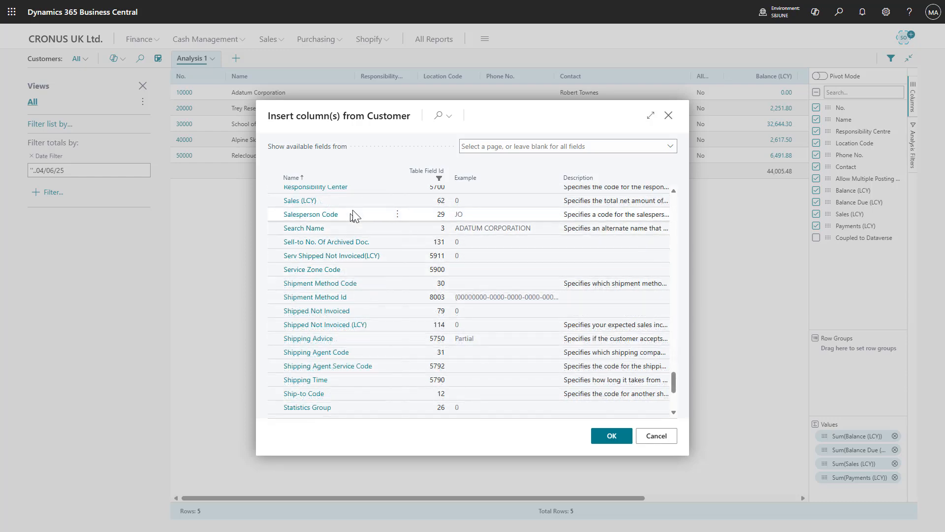
{"action": "left_click", "coordinate": [360, 217]}
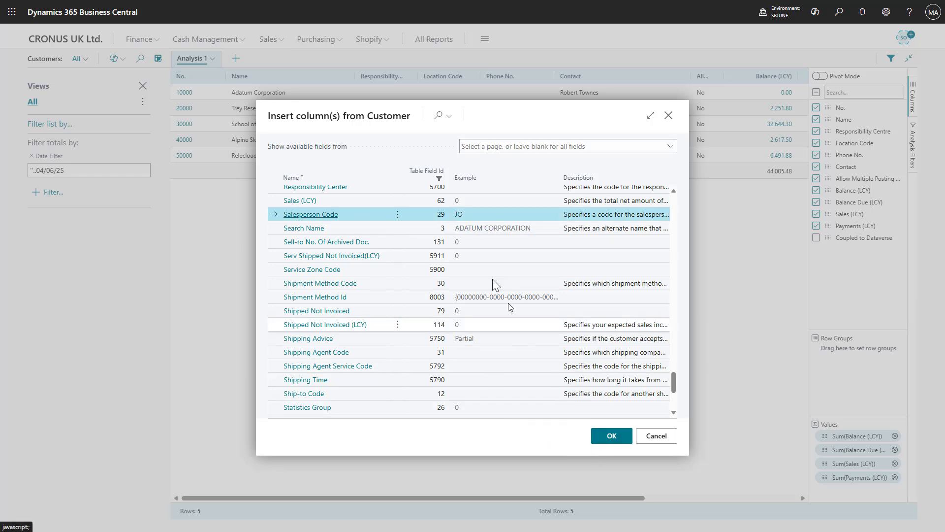
{"action": "scroll", "coordinate": [394, 269], "scroll_direction": "up", "scroll_amount": 3}
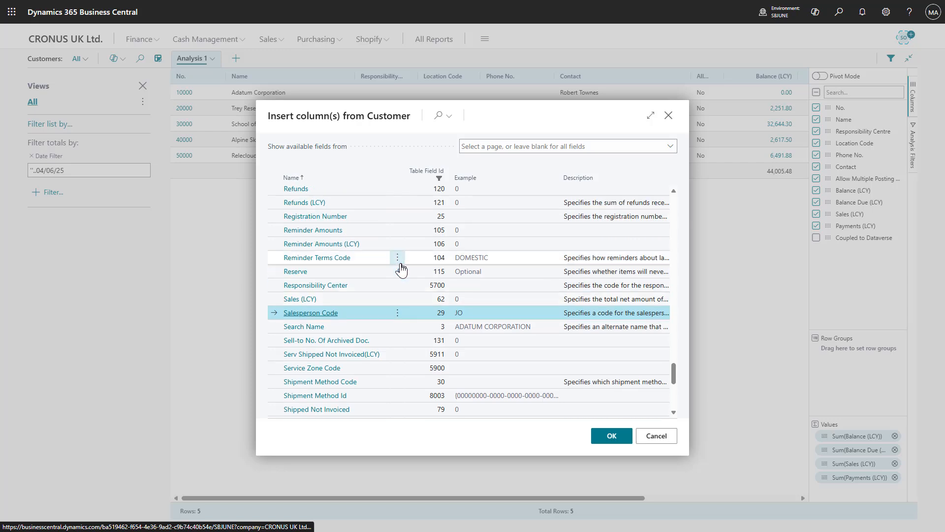
{"action": "scroll", "coordinate": [392, 275], "scroll_direction": "up", "scroll_amount": 10}
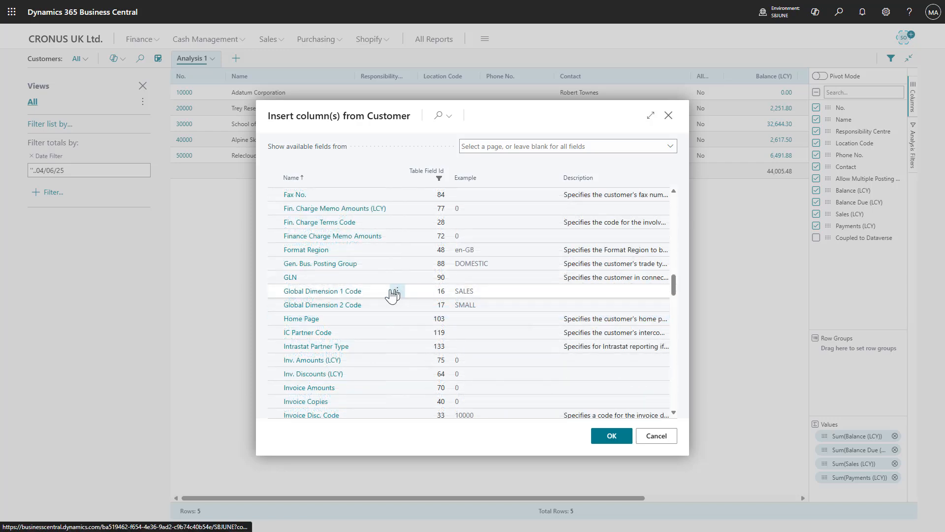
{"action": "left_click", "coordinate": [392, 295]}
{"action": "left_click", "coordinate": [392, 306], "text": "ctrl"}
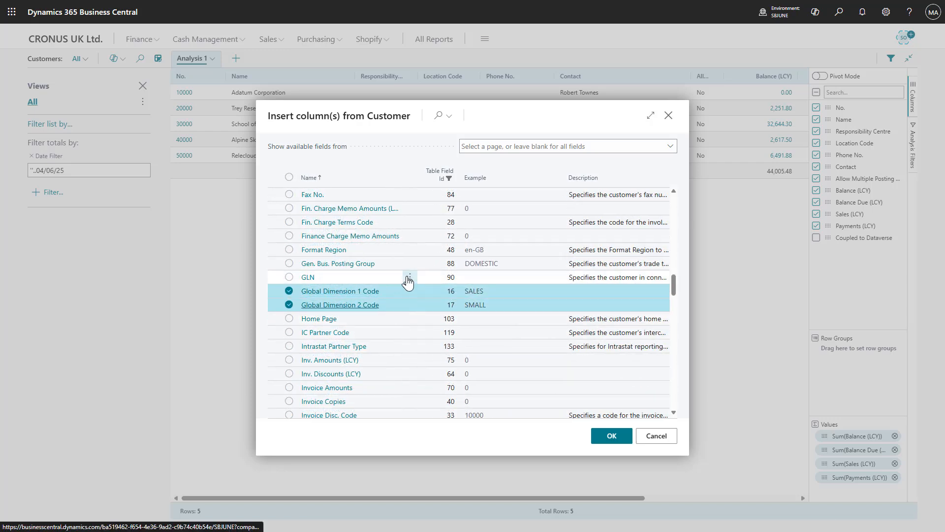
{"action": "scroll", "coordinate": [407, 282], "scroll_direction": "up", "scroll_amount": 15}
{"action": "left_click", "coordinate": [289, 193]}
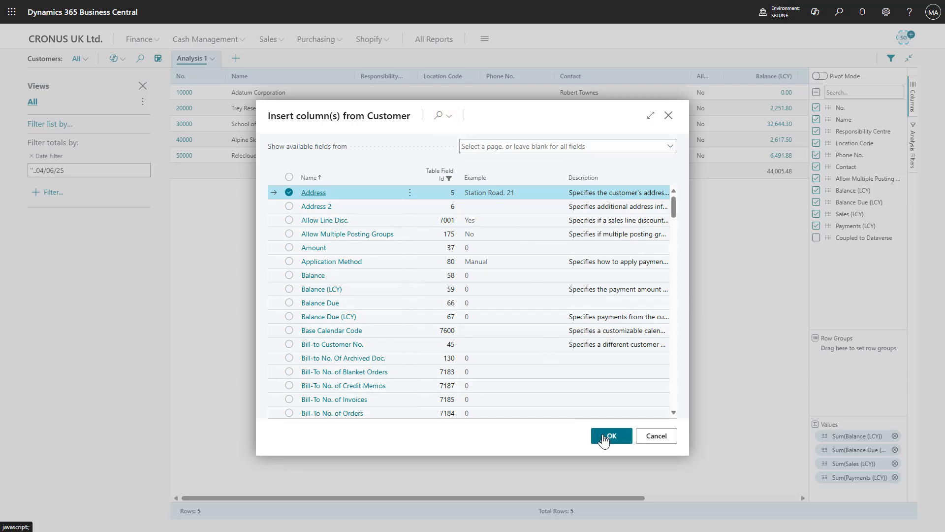
{"action": "left_click", "coordinate": [604, 438]}
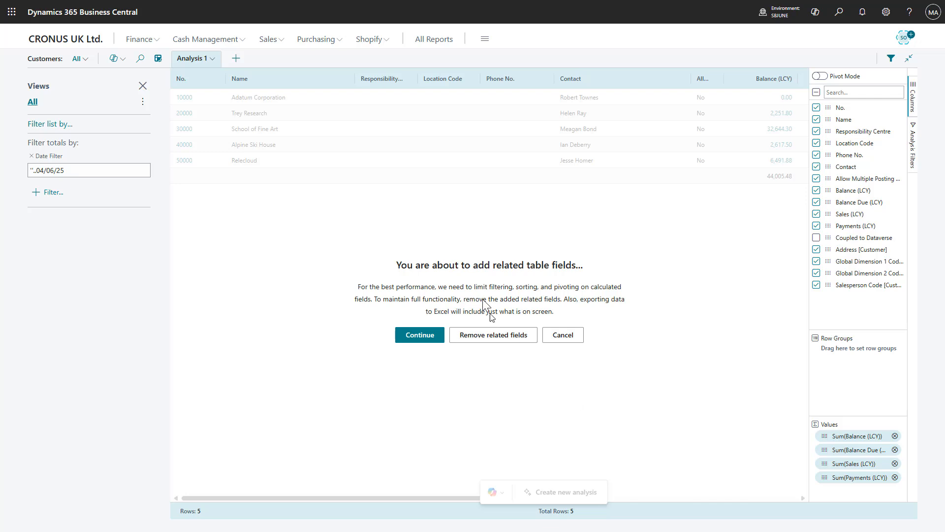
{"action": "left_click_drag", "start_coordinate": [397, 261], "coordinate": [576, 314]}
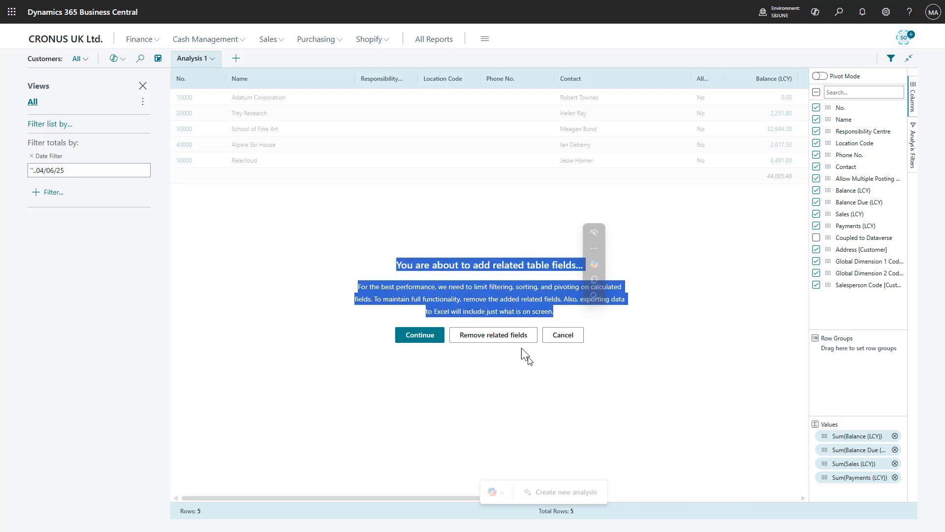
{"action": "left_click", "coordinate": [502, 304]}
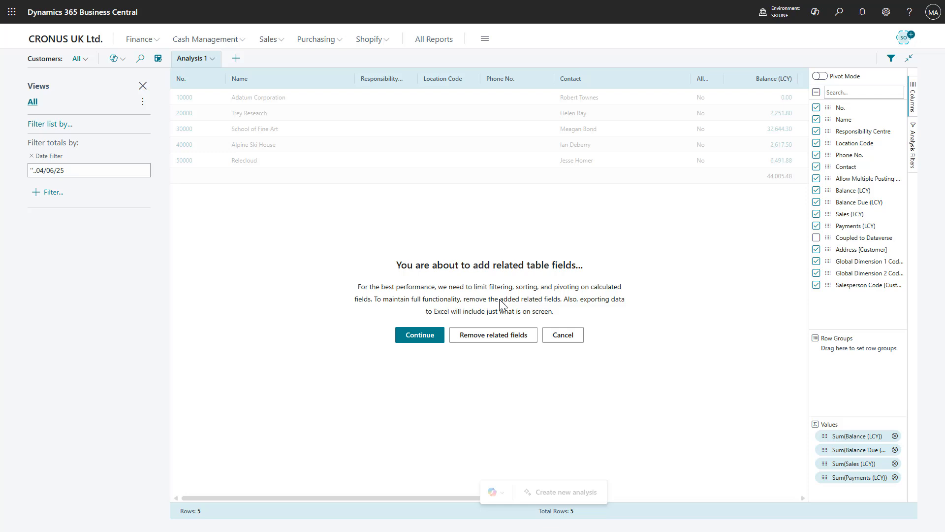
{"action": "left_click", "coordinate": [409, 339]}
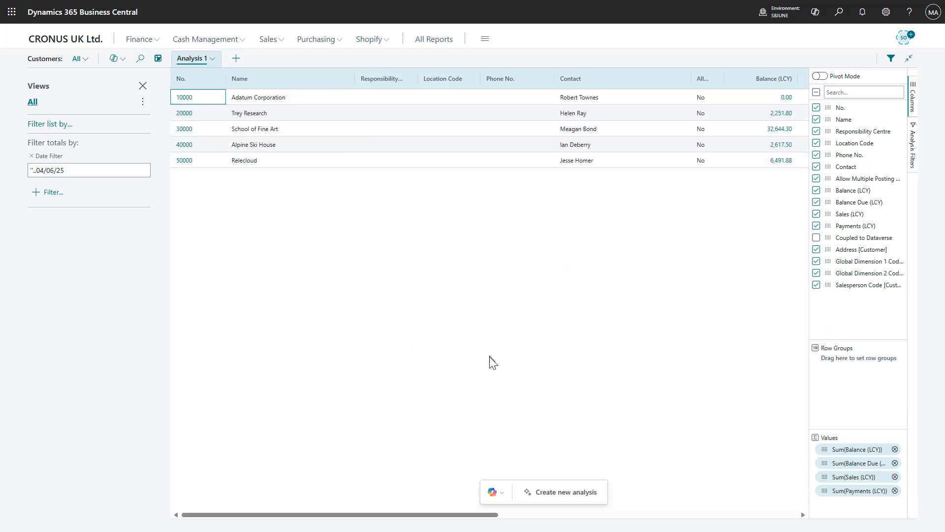
- Move the Salesperson Code column in front of the Global Dimension 1 Code column in the analysis
{"action": "left_click_drag", "start_coordinate": [350, 515], "coordinate": [666, 522]}
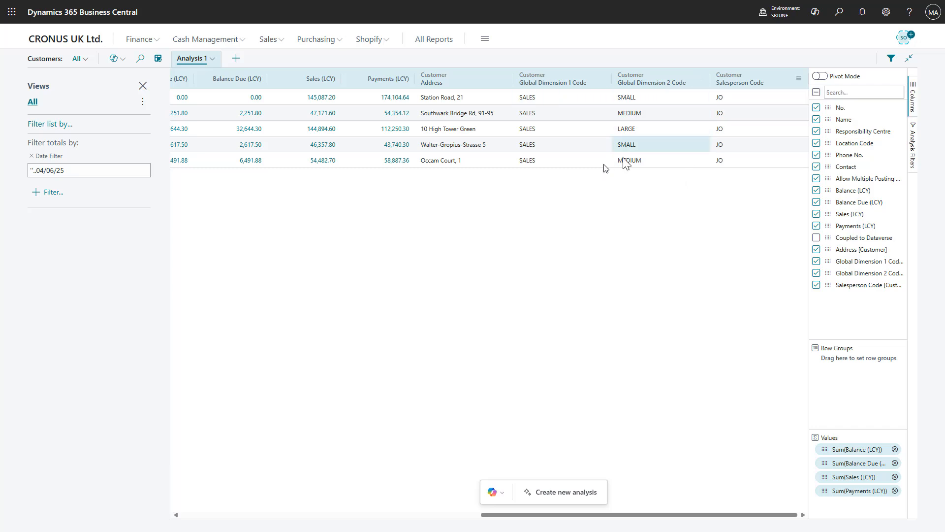
{"action": "left_click_drag", "start_coordinate": [739, 81], "coordinate": [699, 79]}
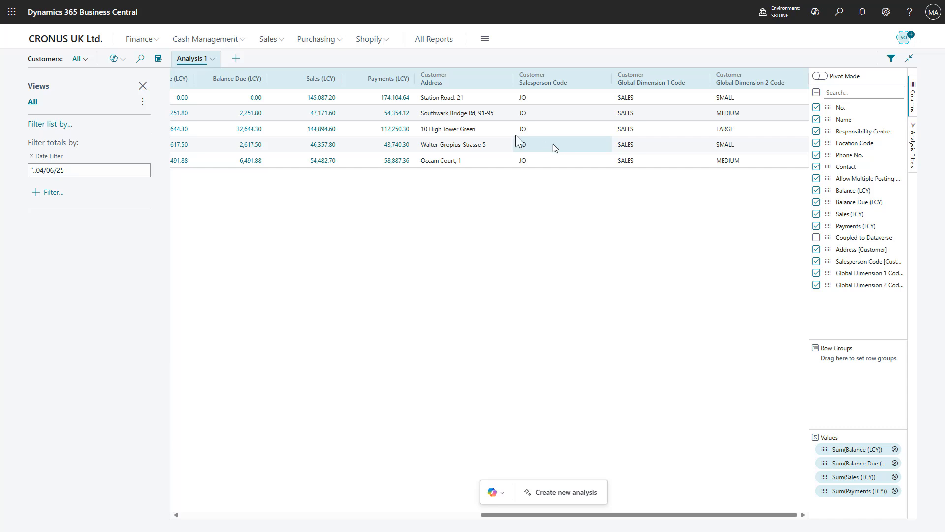
- Start adding columns from another source to Analysis 1, search for "salesp" and choose Salesperson/Purchaser as the source table
{"action": "left_click", "coordinate": [211, 58]}
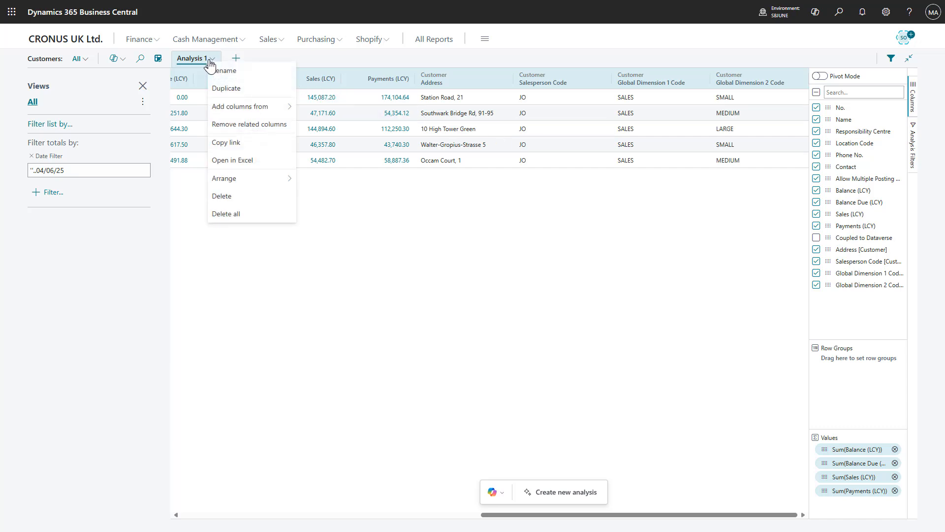
{"action": "mouse_move", "coordinate": [268, 112]}
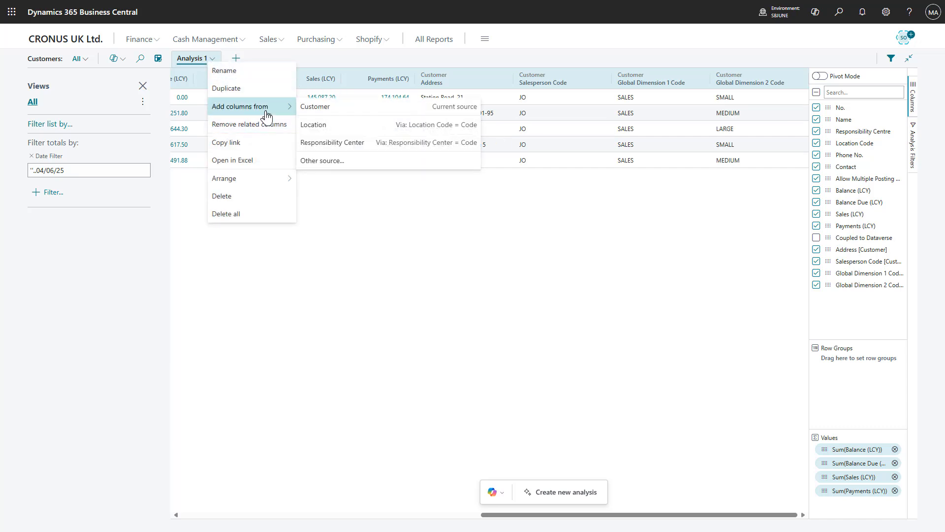
{"action": "left_click", "coordinate": [344, 162]}
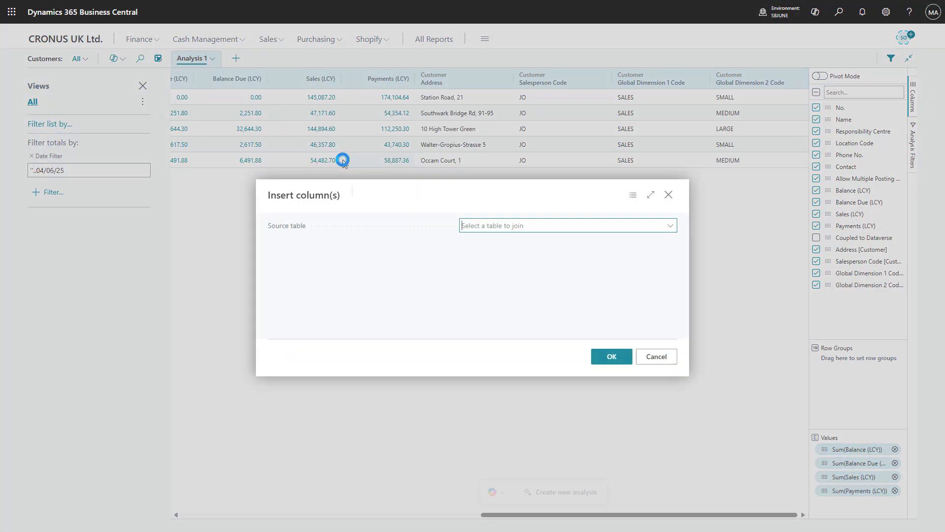
{"action": "left_click", "coordinate": [677, 233]}
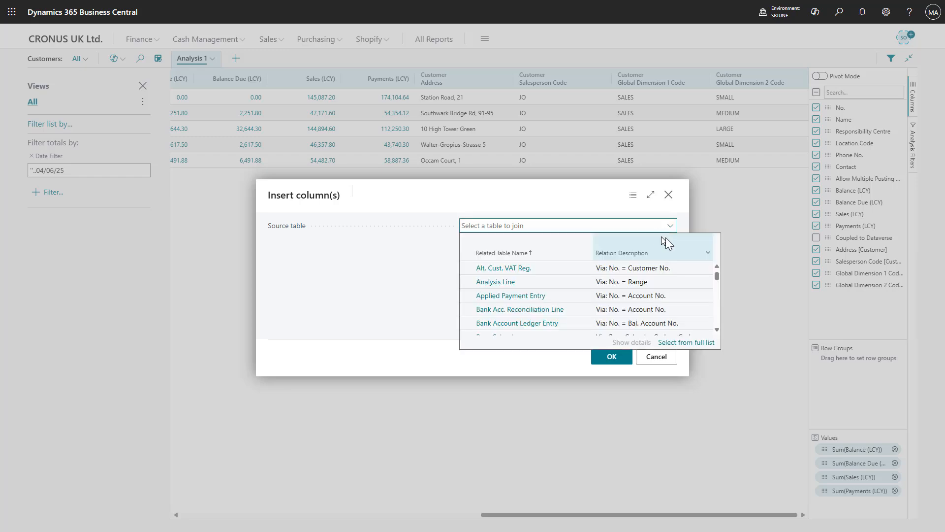
{"action": "scroll", "coordinate": [669, 295], "scroll_direction": "down", "scroll_amount": 3}
{"action": "scroll", "coordinate": [669, 298], "scroll_direction": "down", "scroll_amount": 10}
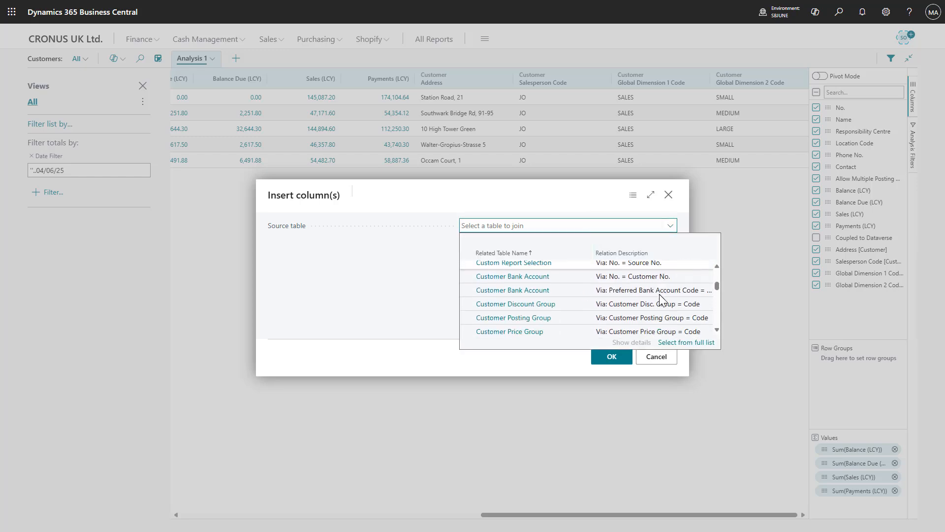
{"action": "scroll", "coordinate": [656, 297], "scroll_direction": "down", "scroll_amount": 10}
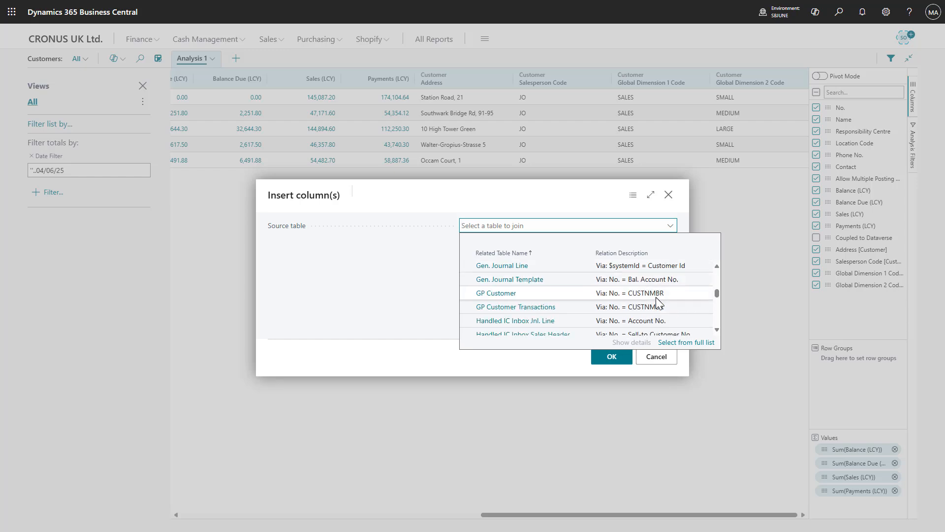
{"action": "scroll", "coordinate": [656, 297], "scroll_direction": "down", "scroll_amount": 3}
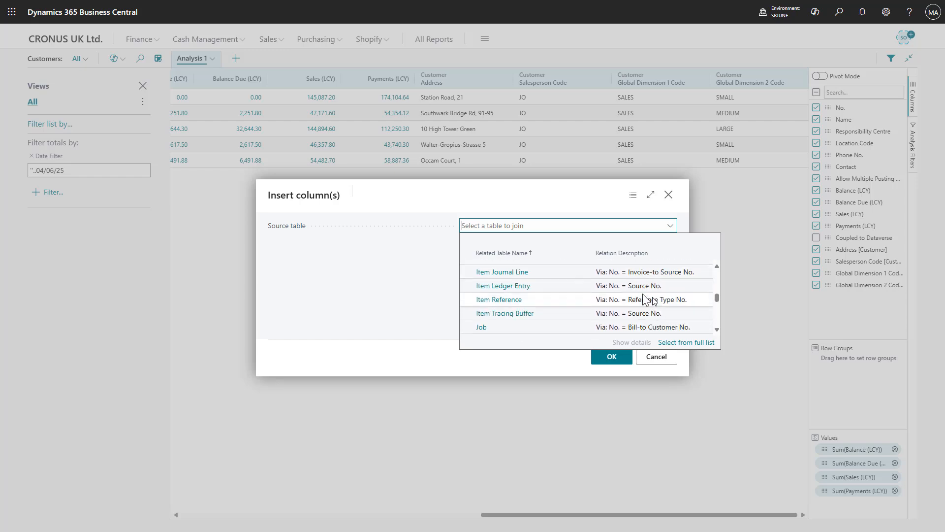
{"action": "type", "text": "sale"}
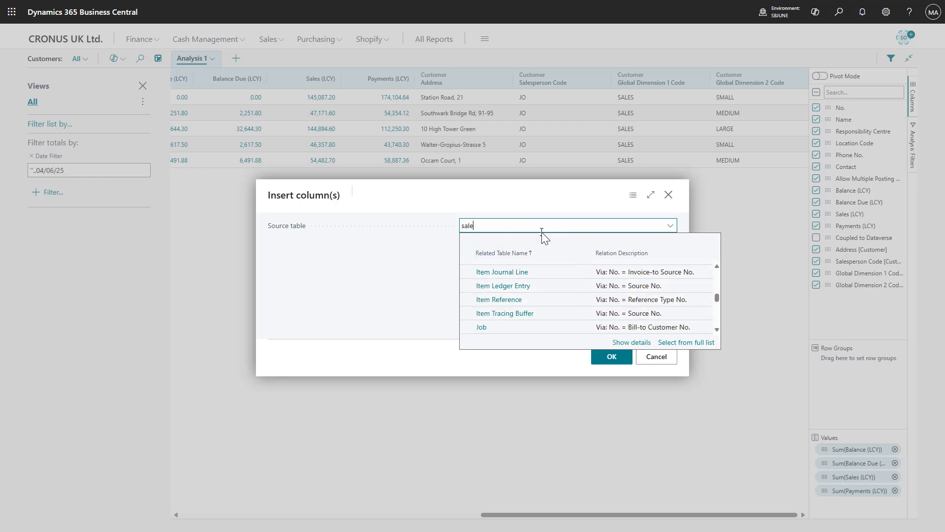
{"action": "type", "text": "sp"}
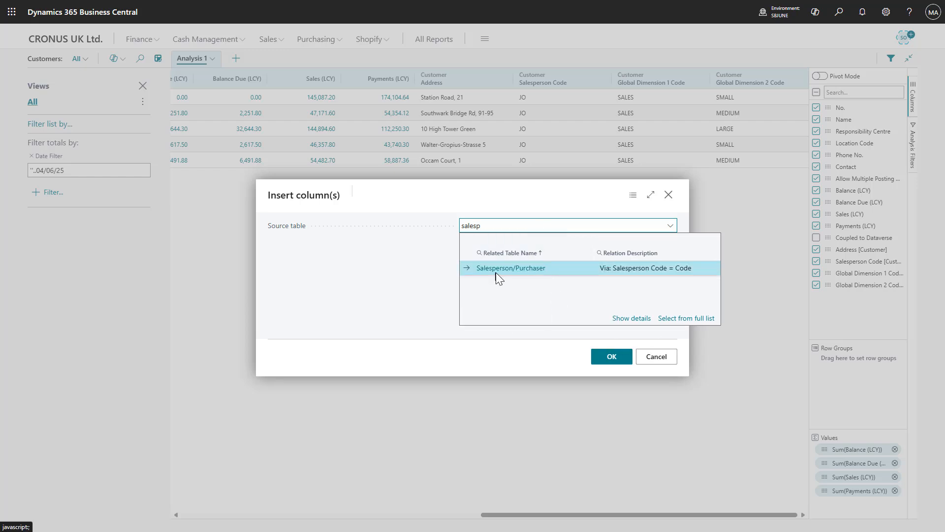
{"action": "left_click", "coordinate": [525, 271]}
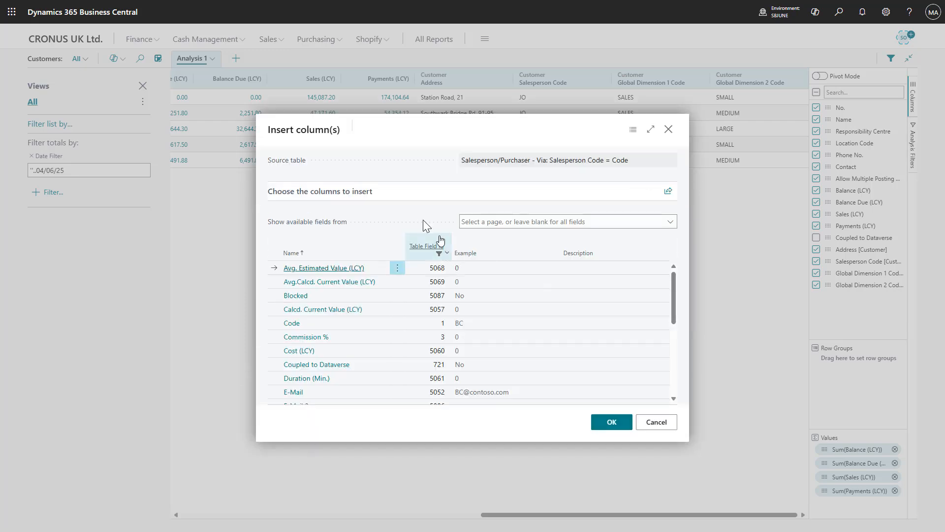
- Insert the Name field from Salesperson/Purchaser and move its column next to the Salesperson Code column
{"action": "scroll", "coordinate": [524, 280], "scroll_direction": "down", "scroll_amount": 3}
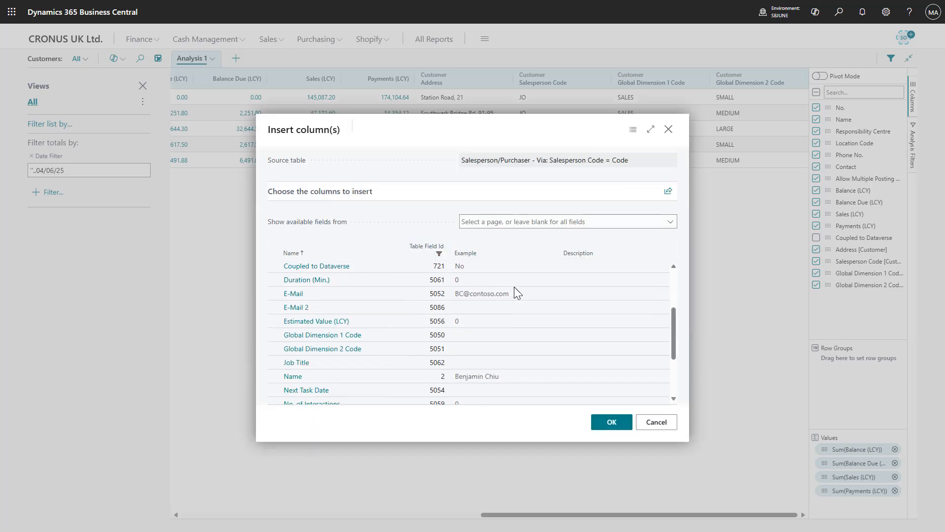
{"action": "scroll", "coordinate": [514, 293], "scroll_direction": "down", "scroll_amount": 3}
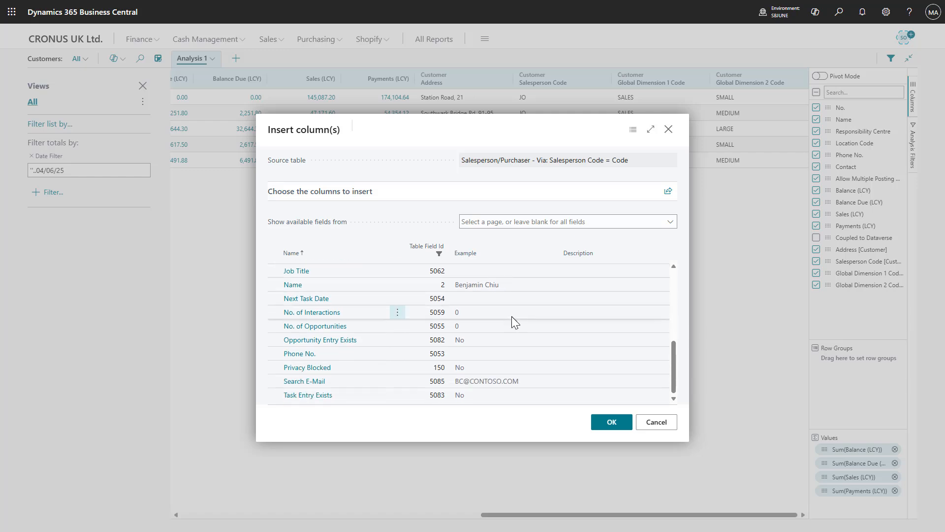
{"action": "left_click", "coordinate": [477, 286]}
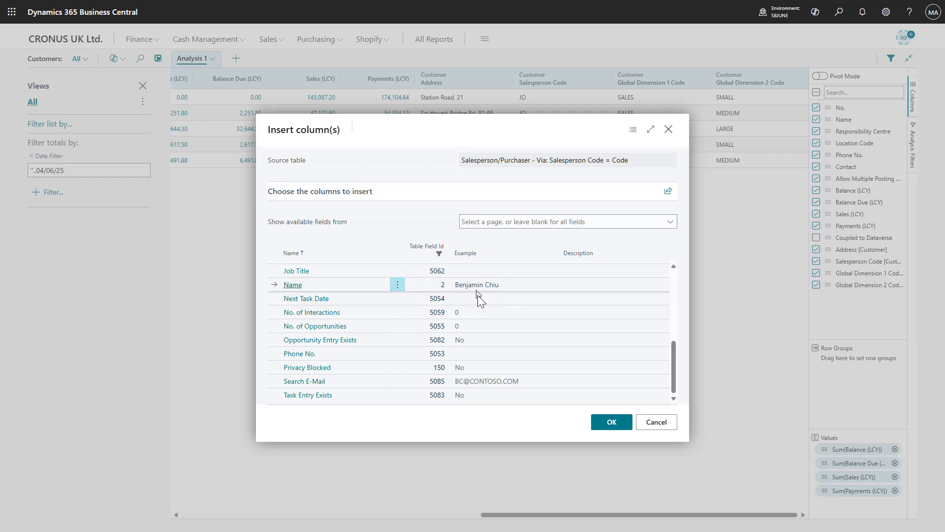
{"action": "left_click", "coordinate": [612, 422]}
{"action": "left_click_drag", "start_coordinate": [709, 515], "coordinate": [754, 515]}
{"action": "left_click_drag", "start_coordinate": [747, 76], "coordinate": [490, 85]}
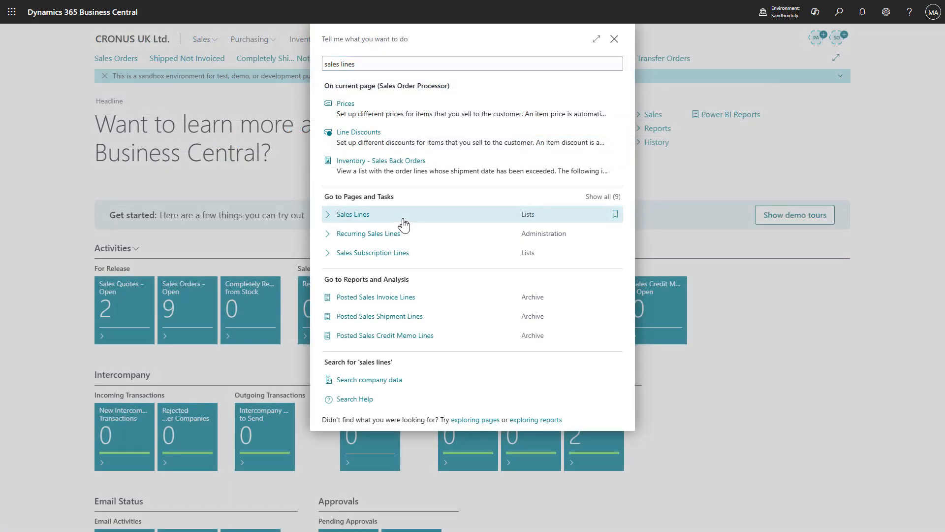
- Open the Sales Lines list and start adding columns to Analysis 1 from the Customer table via Sell-to Customer No
{"action": "left_click", "coordinate": [403, 224]}
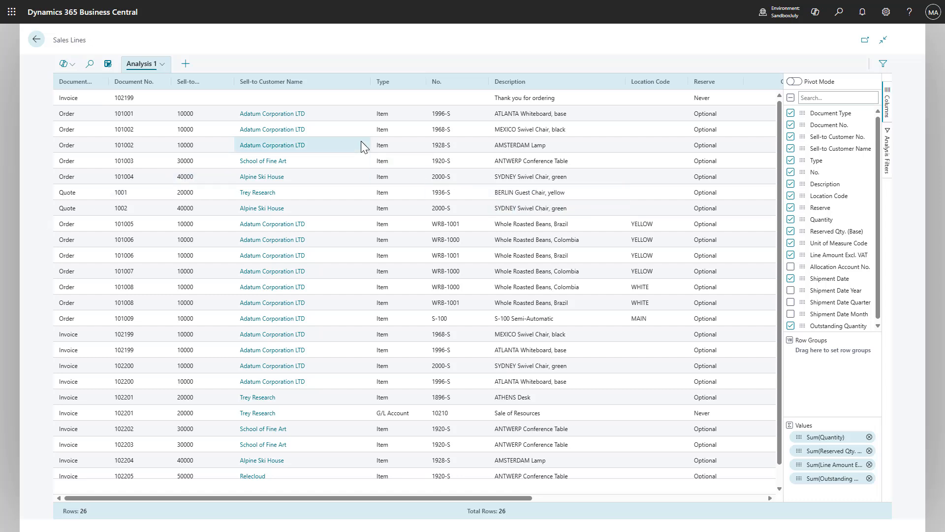
{"action": "left_click", "coordinate": [162, 69]}
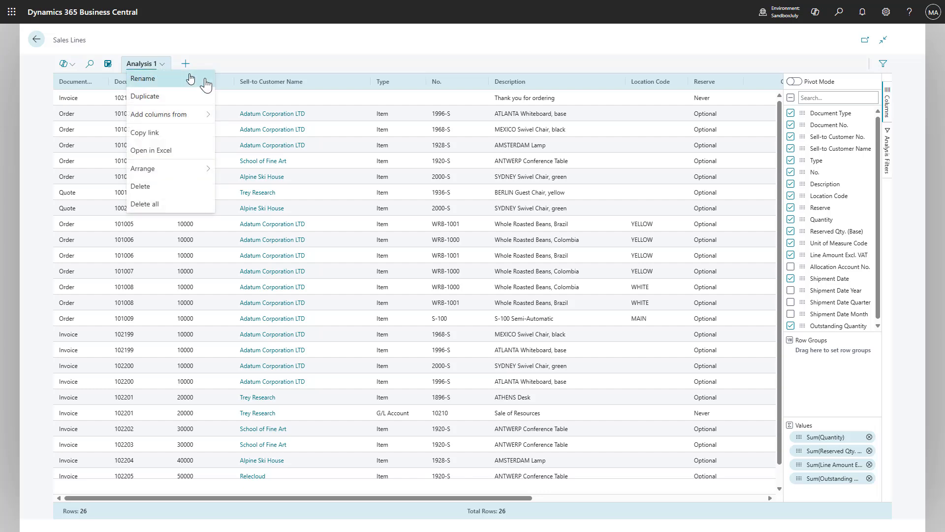
{"action": "mouse_move", "coordinate": [193, 122]}
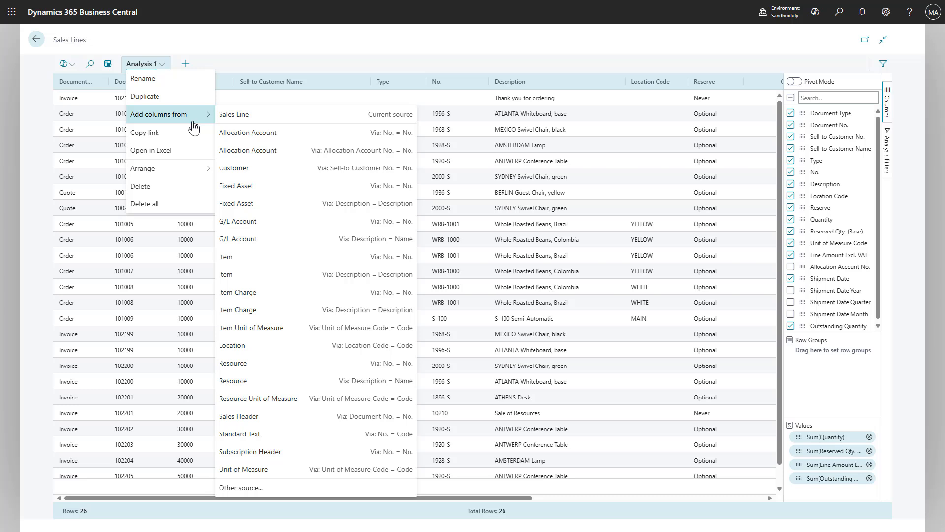
{"action": "left_click", "coordinate": [257, 175]}
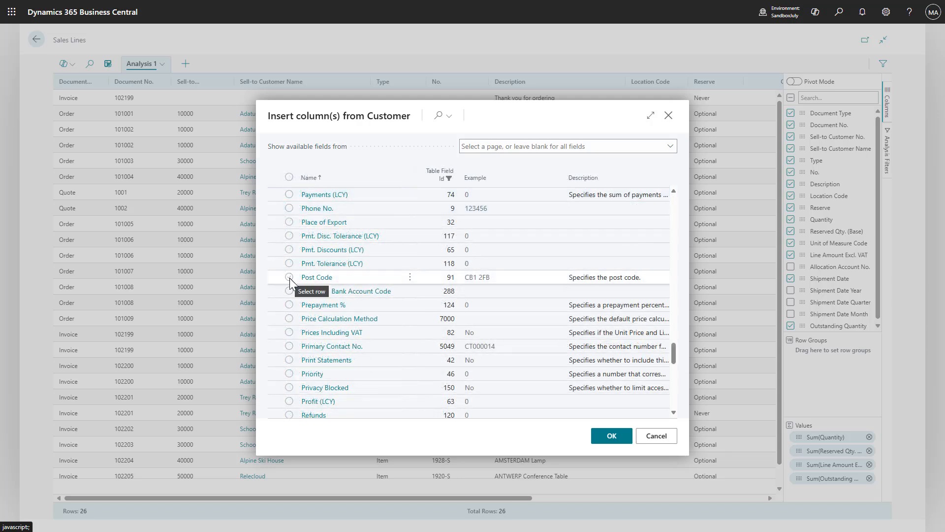
- Insert the Customer fields Address, Address 2 and Post Code, and accept the notice about related table fields
{"action": "left_click", "coordinate": [289, 277]}
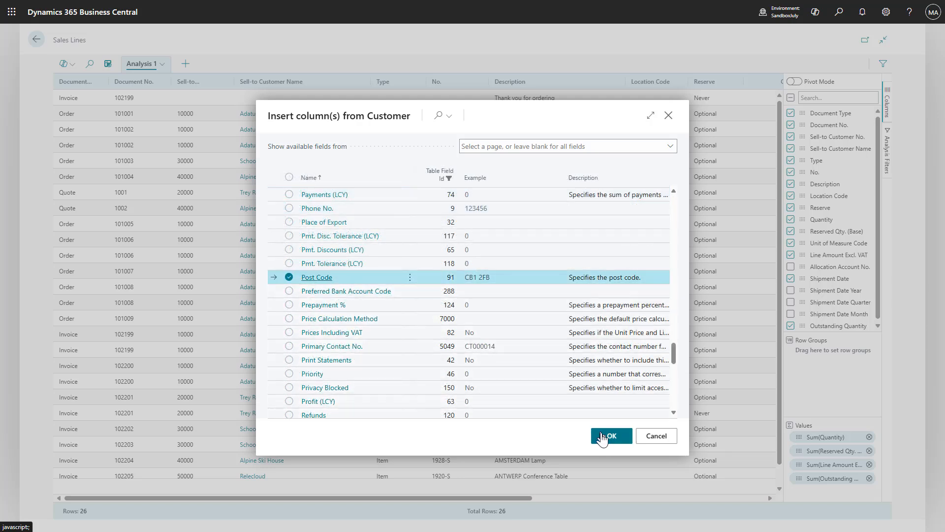
{"action": "left_click", "coordinate": [603, 436]}
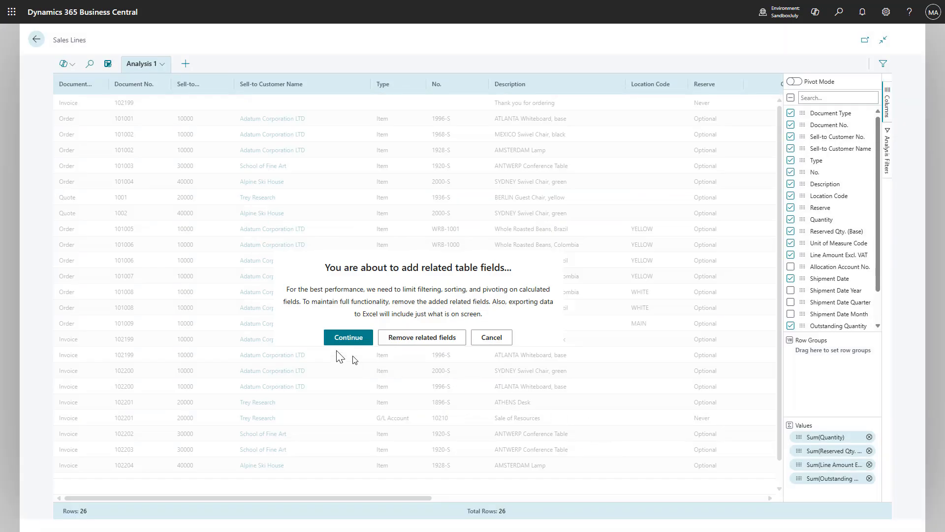
{"action": "left_click", "coordinate": [336, 338]}
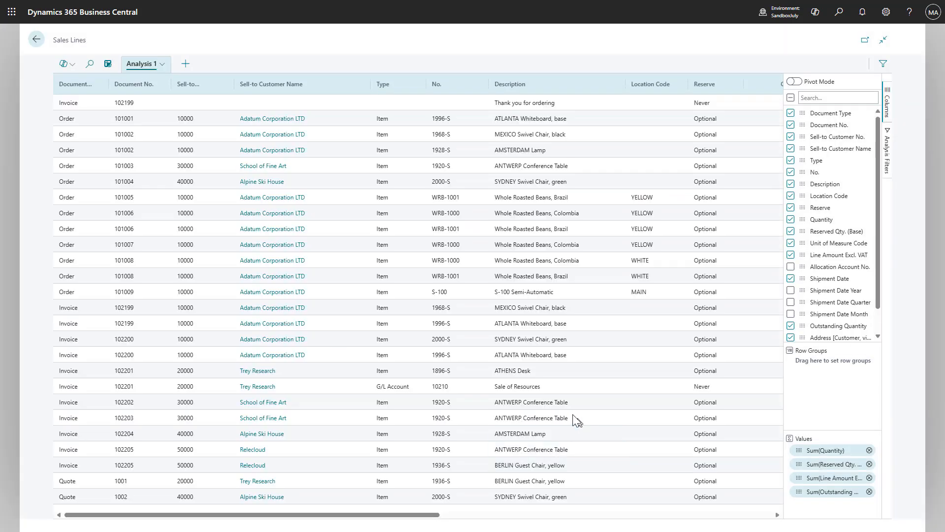
- Move the Customer columns Post Code, Address and Address 2 to the front of the analysis and group the rows by Post Code
{"action": "left_click_drag", "start_coordinate": [424, 515], "coordinate": [779, 512]}
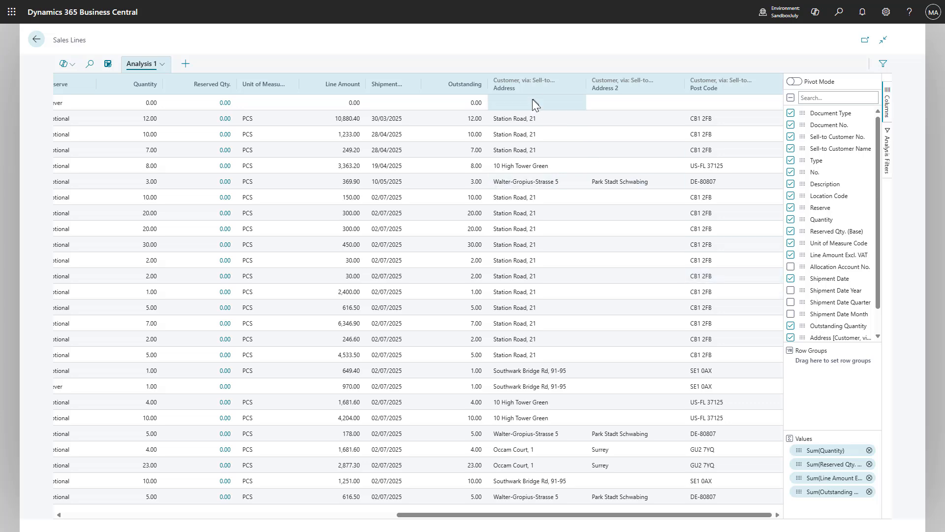
{"action": "left_click_drag", "start_coordinate": [533, 91], "coordinate": [241, 81]}
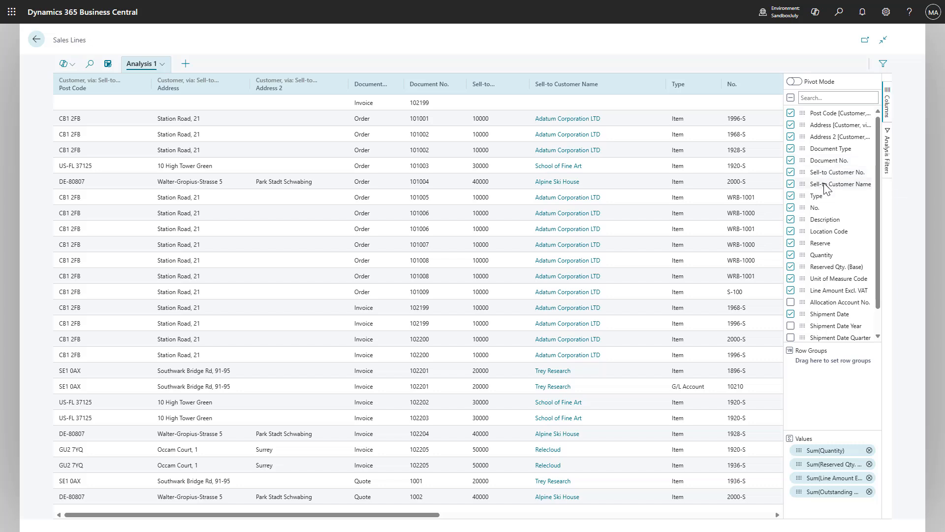
{"action": "scroll", "coordinate": [825, 189], "scroll_direction": "down", "scroll_amount": 1}
{"action": "scroll", "coordinate": [825, 189], "scroll_direction": "up", "scroll_amount": 1}
{"action": "left_click_drag", "start_coordinate": [837, 113], "coordinate": [834, 363]}
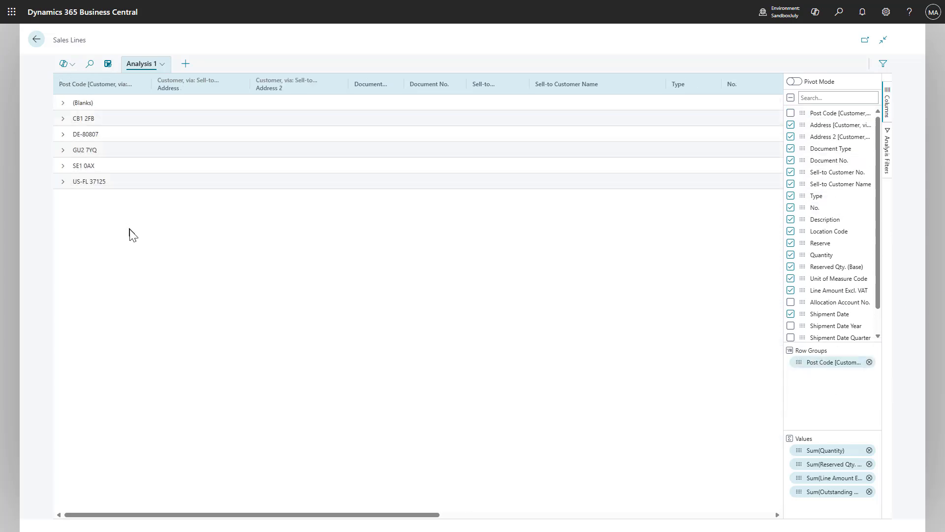
- Expand all post code groups except the blank one to view their sales lines
{"action": "left_click", "coordinate": [62, 182]}
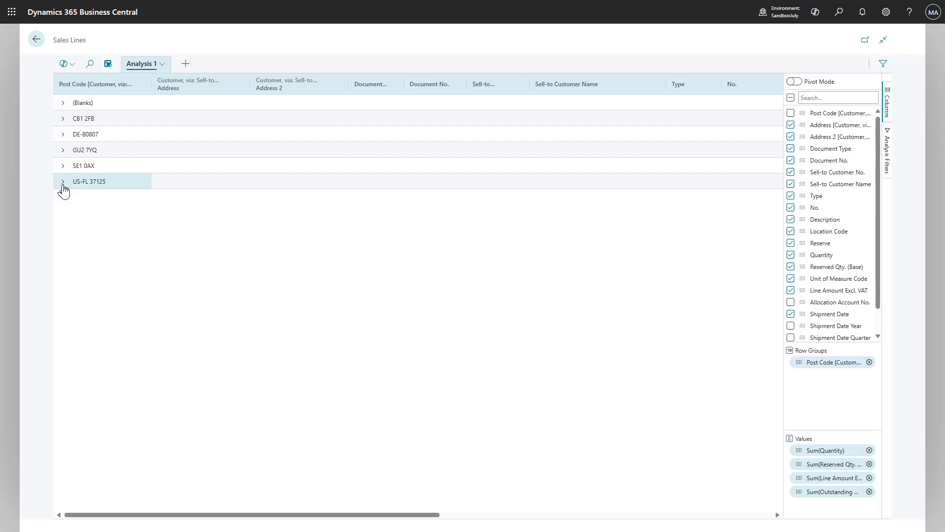
{"action": "left_click", "coordinate": [63, 150]}
{"action": "left_click", "coordinate": [63, 134]}
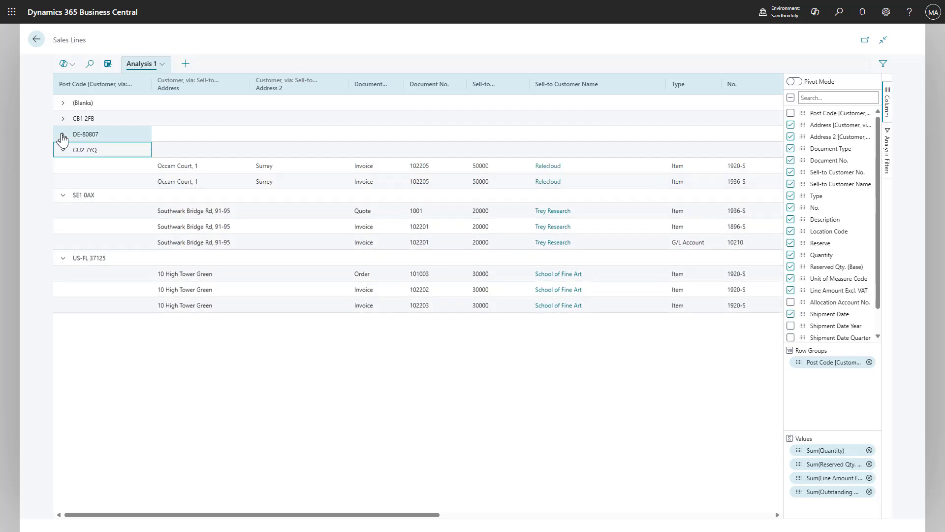
{"action": "left_click", "coordinate": [63, 118]}
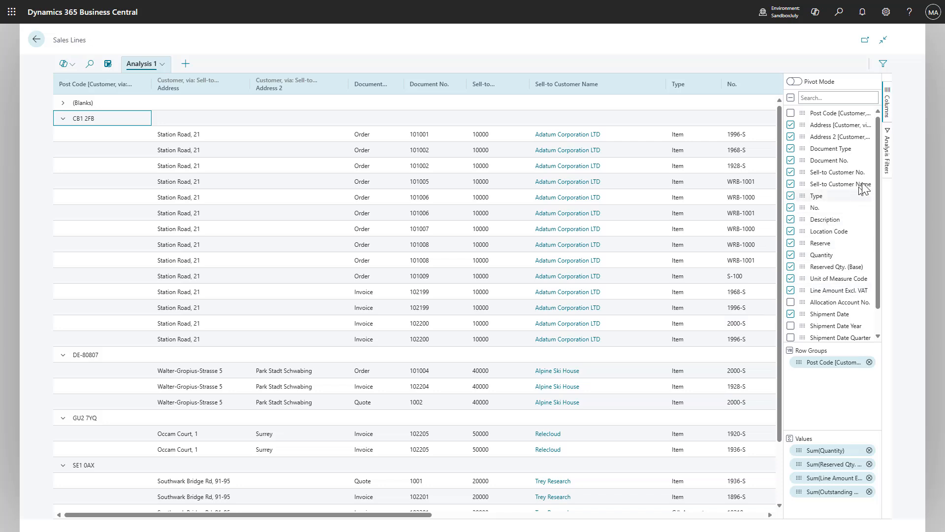
- Filter the analysis to sales lines with an Outstanding Quantity greater than 0
{"action": "left_click", "coordinate": [888, 166]}
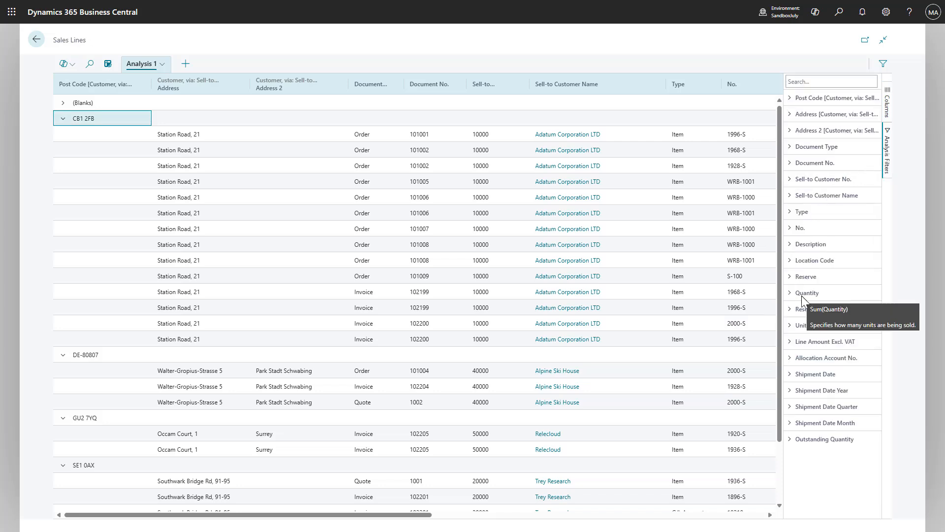
{"action": "left_click", "coordinate": [819, 440]}
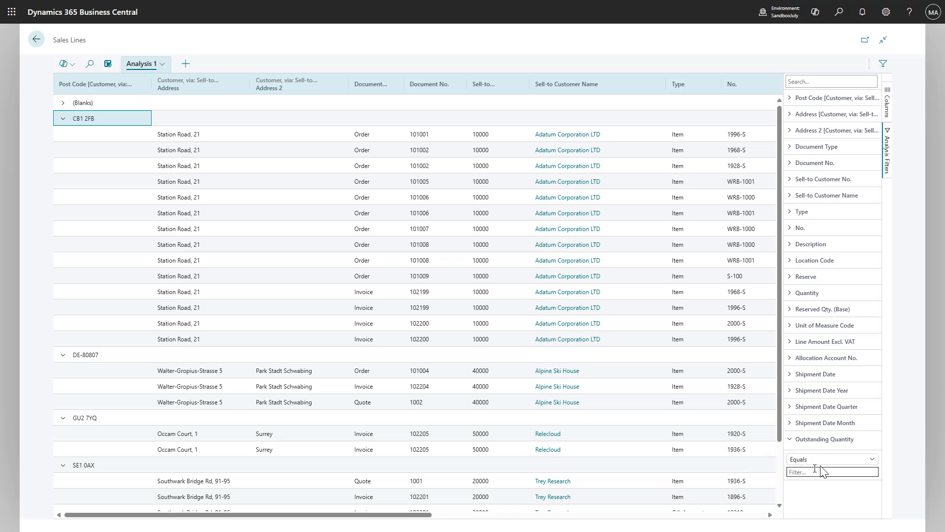
{"action": "left_click", "coordinate": [824, 464]}
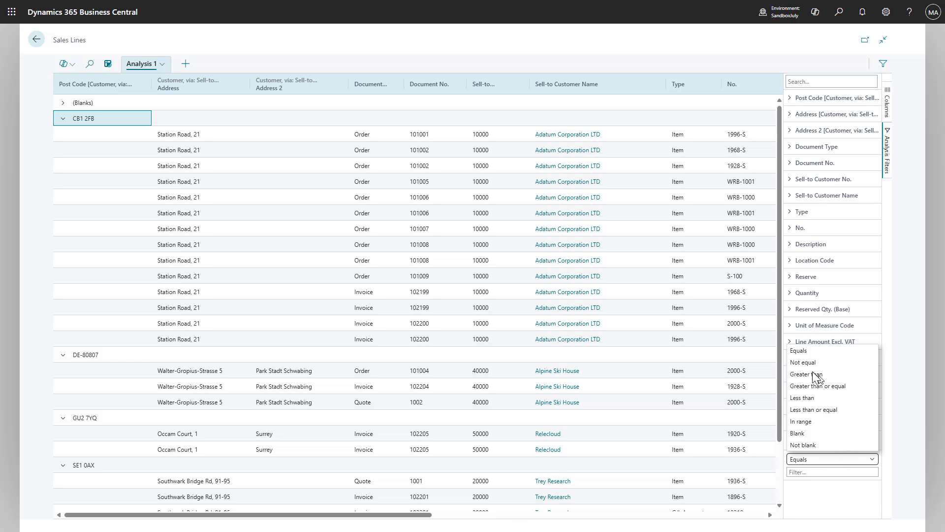
{"action": "left_click", "coordinate": [801, 375]}
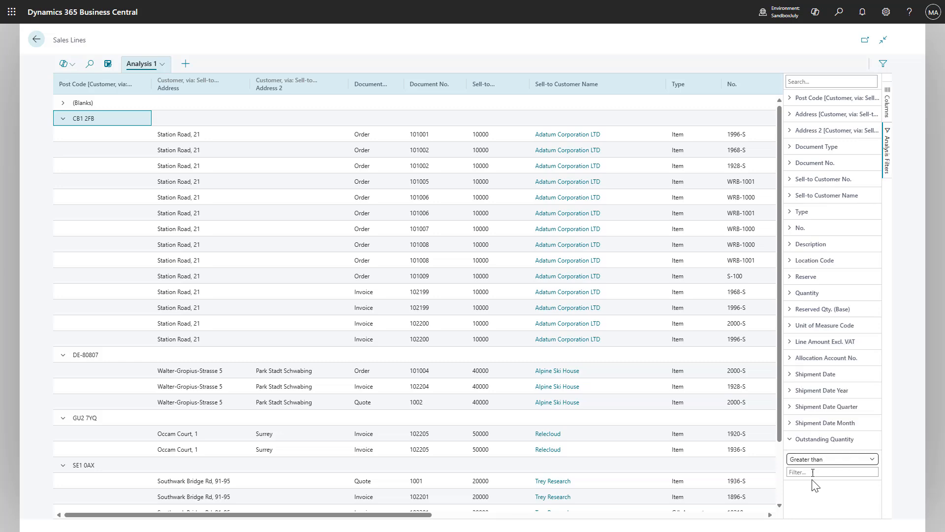
{"action": "left_click", "coordinate": [812, 472]}
{"action": "type", "text": "0"}
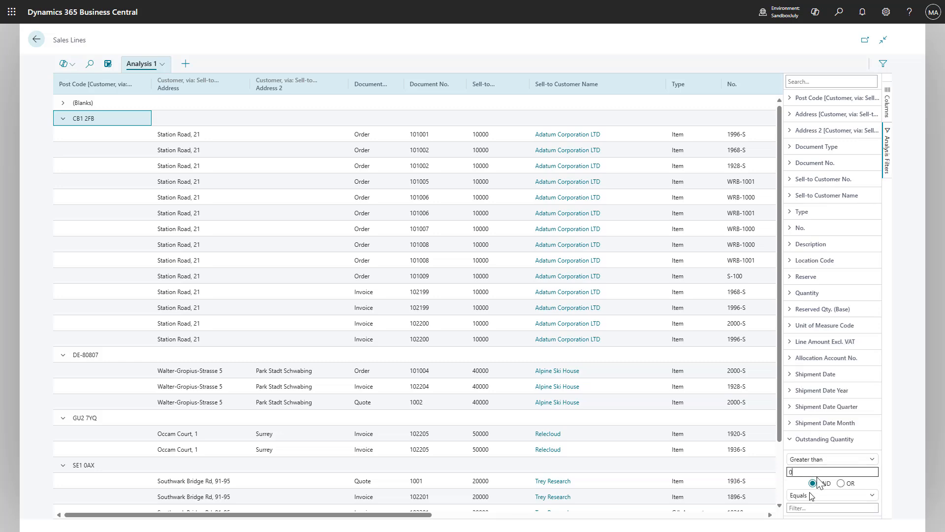
{"action": "key", "text": "Return"}
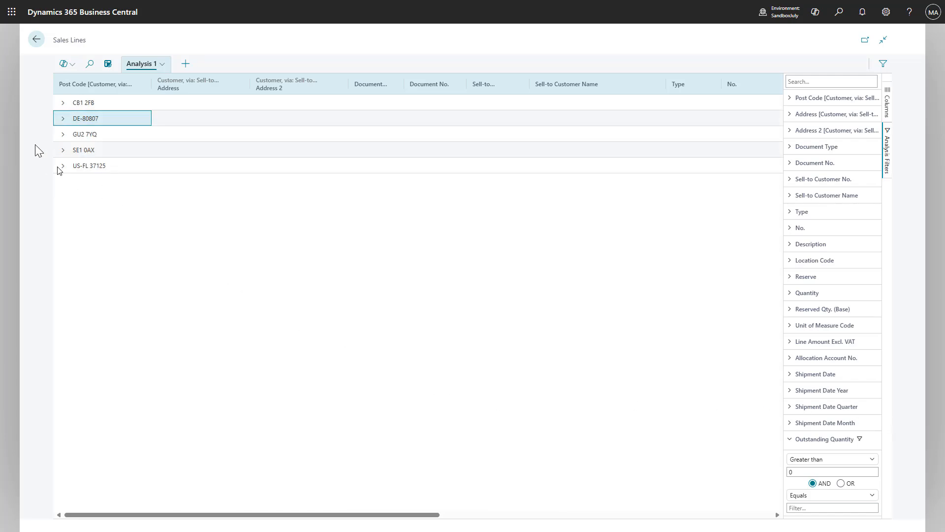
- Expand the first three post code groups of the filtered analysis to view their sales lines
{"action": "left_click", "coordinate": [62, 102]}
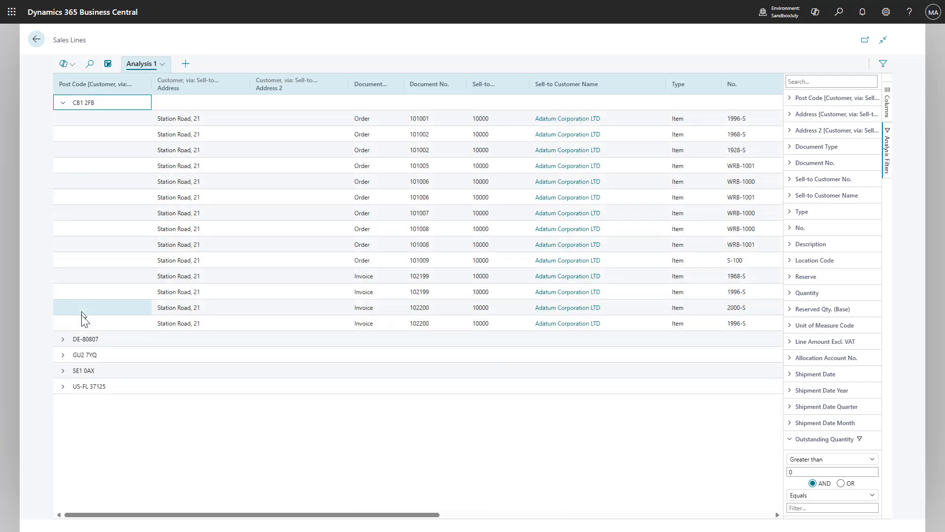
{"action": "left_click", "coordinate": [62, 354]}
{"action": "left_click", "coordinate": [62, 340]}
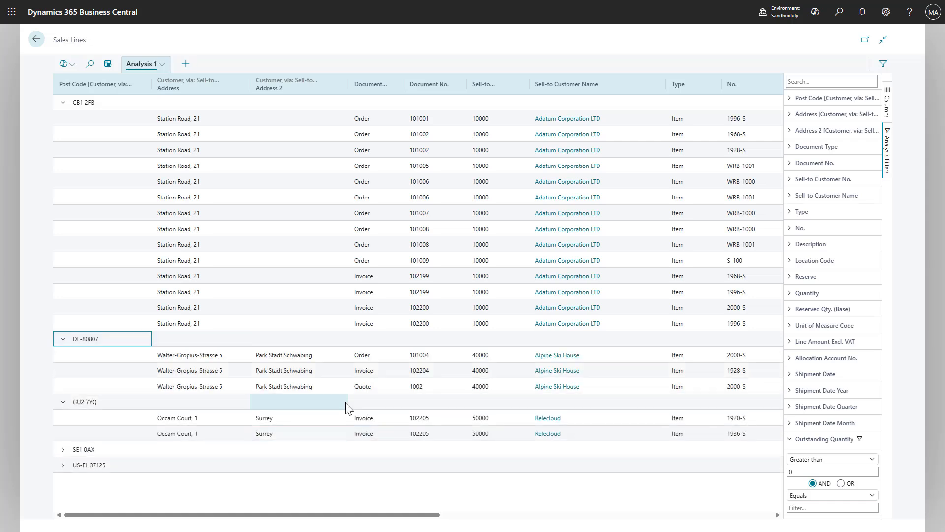
- Add Document Type and Document No. as row groups below Post Code
{"action": "left_click", "coordinate": [887, 102]}
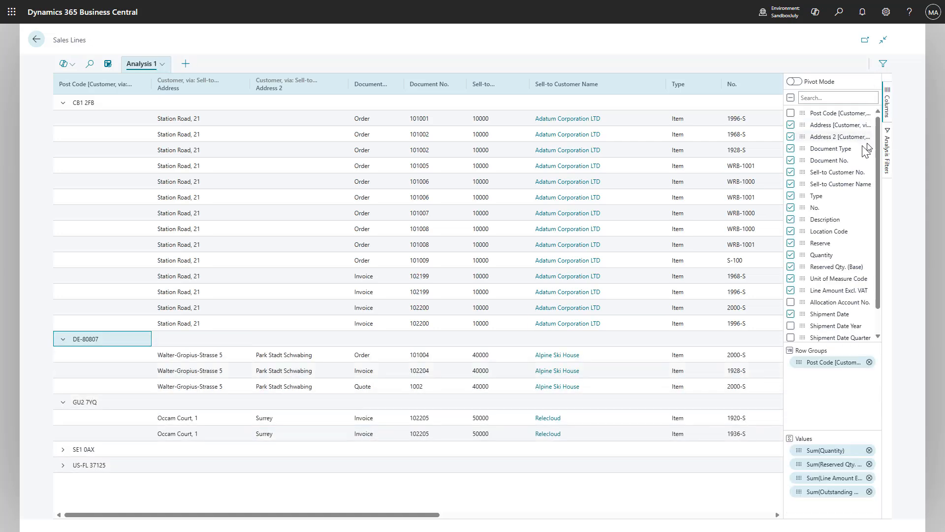
{"action": "left_click_drag", "start_coordinate": [803, 148], "coordinate": [847, 377]}
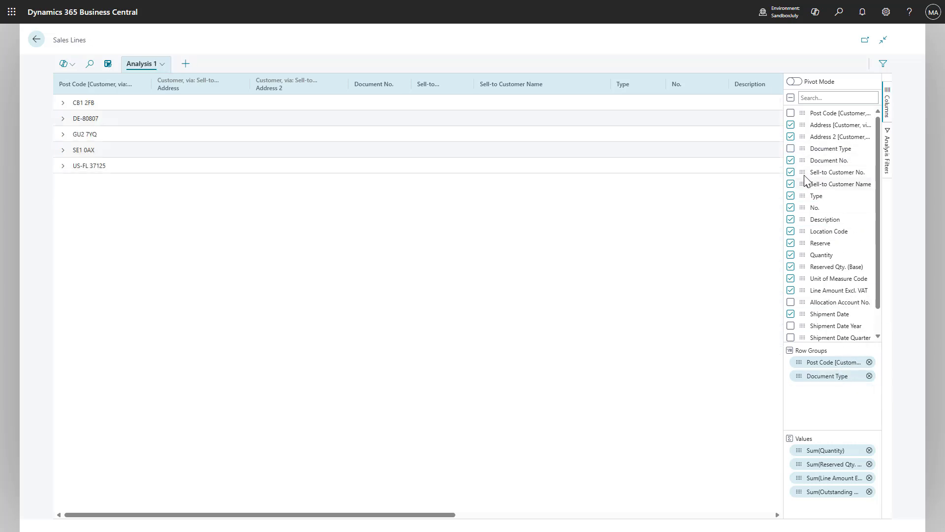
{"action": "left_click_drag", "start_coordinate": [803, 161], "coordinate": [832, 394]}
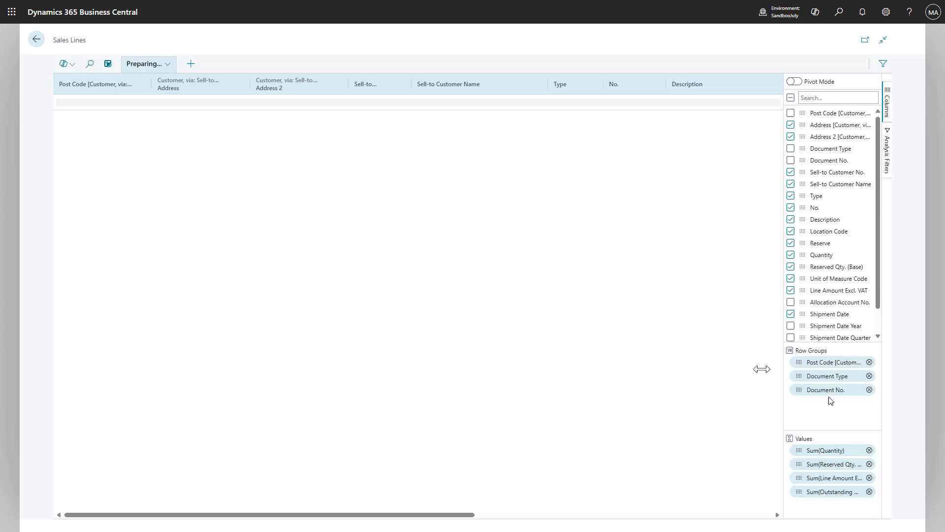
- Expand the first two post code groups, the Order group within the first one, and its fourth document to view the lines
{"action": "left_click", "coordinate": [62, 119]}
{"action": "left_click", "coordinate": [62, 102]}
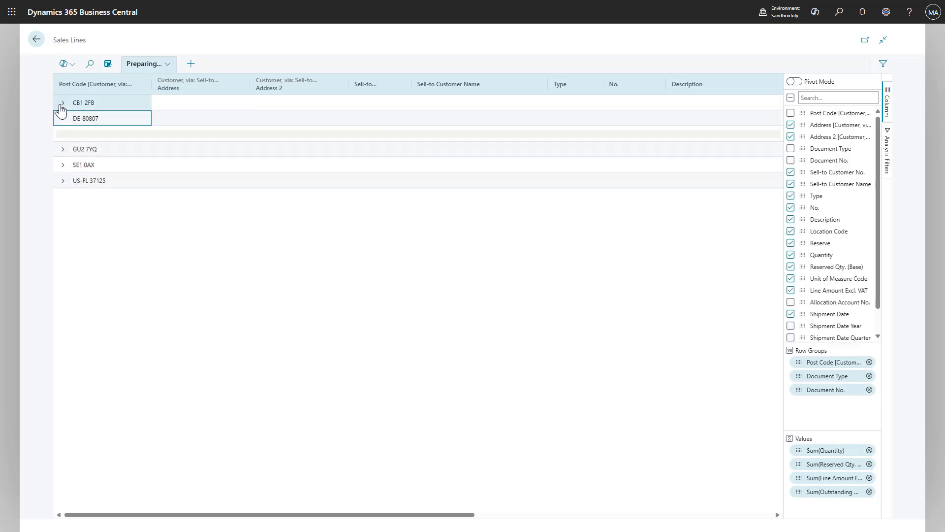
{"action": "left_click", "coordinate": [76, 118]}
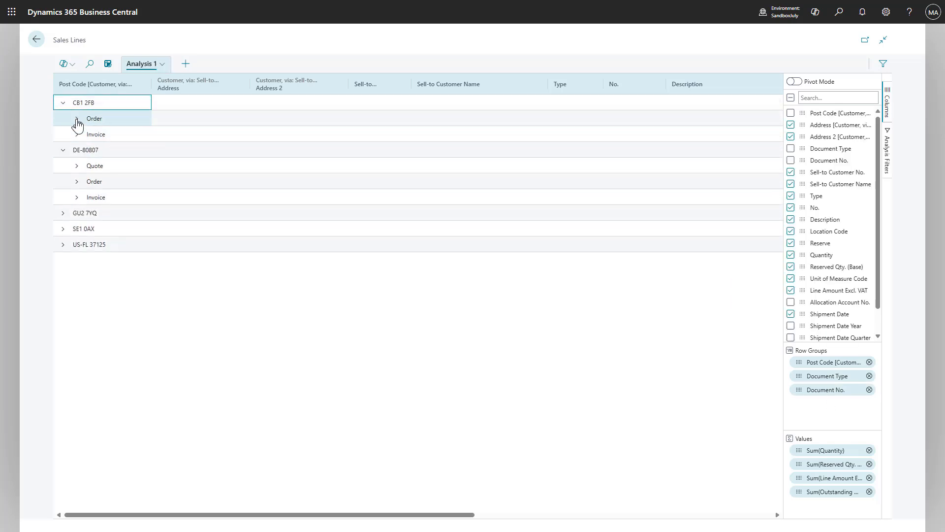
{"action": "left_click", "coordinate": [91, 181]}
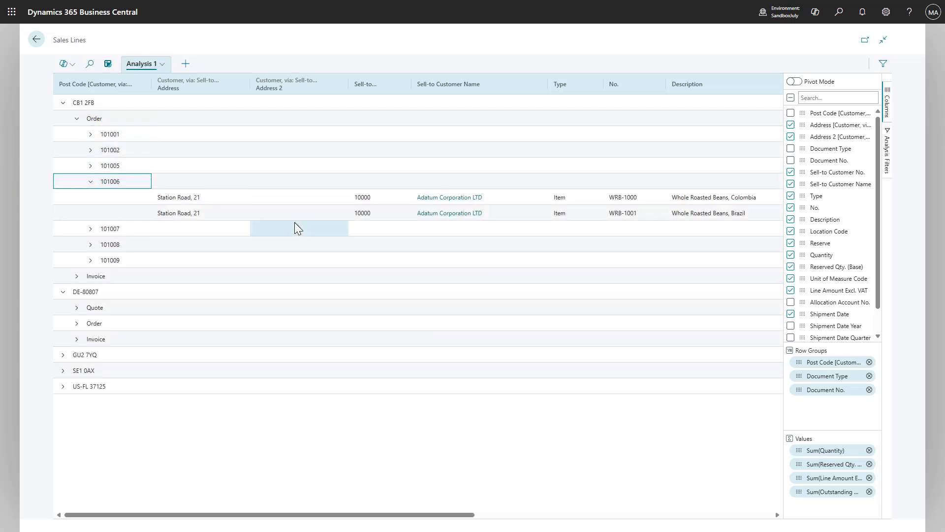
- Leave Sales Lines, show the Sales Orders list in analysis mode and start adding Customer columns via Sell-to Customer No
{"action": "key", "text": "Escape"}
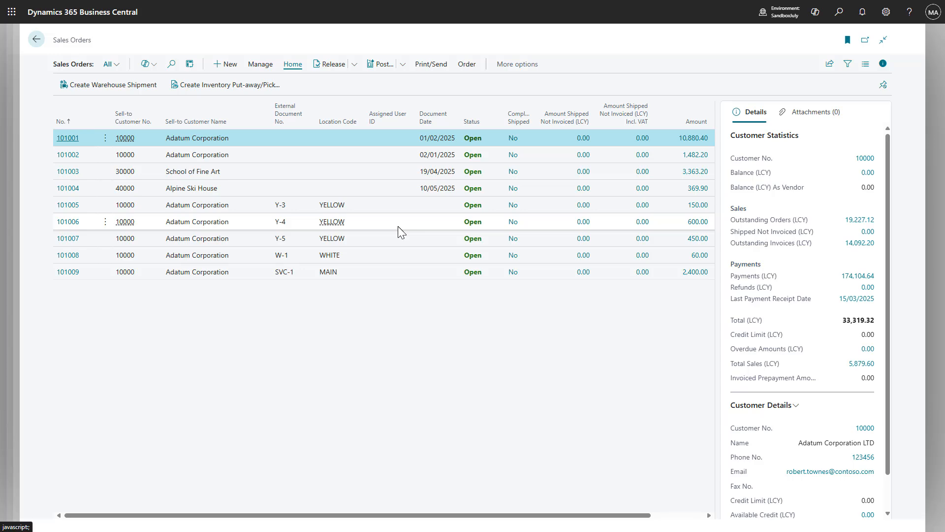
{"action": "left_click", "coordinate": [190, 64]}
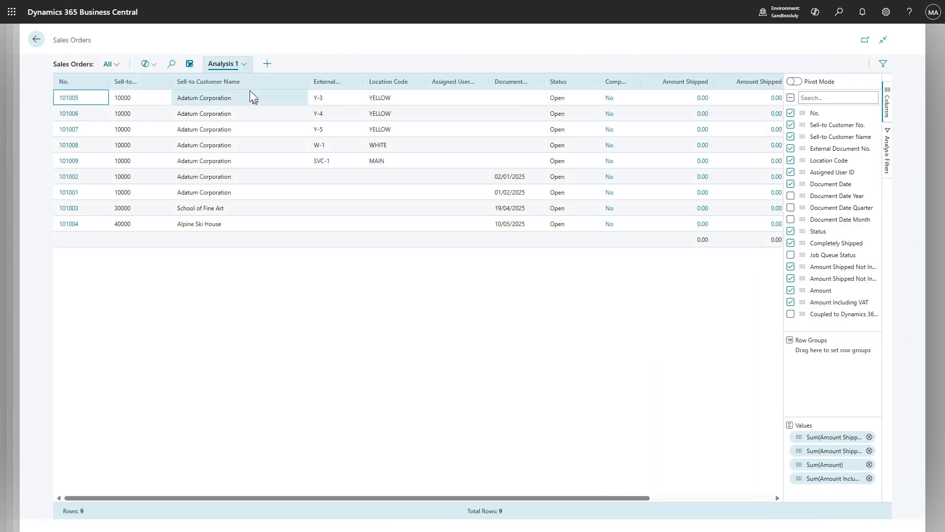
{"action": "left_click", "coordinate": [242, 66]}
{"action": "mouse_move", "coordinate": [252, 115]}
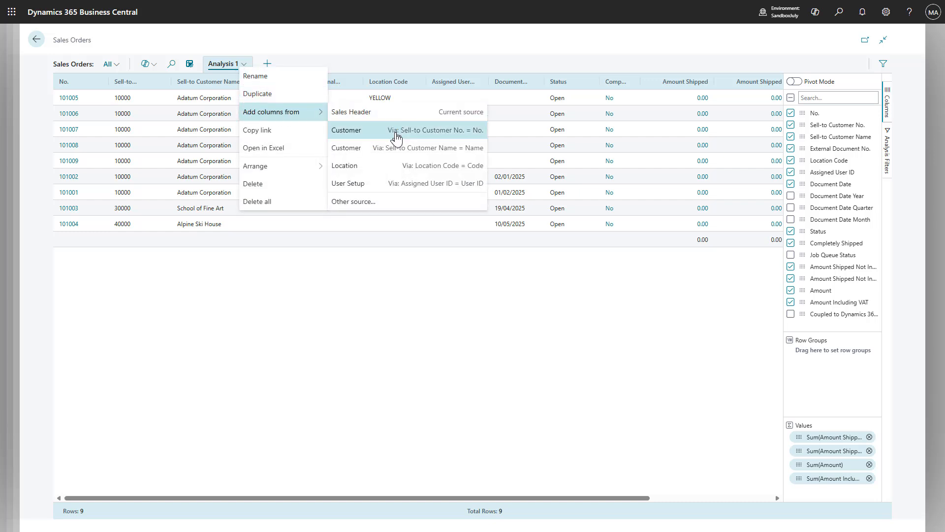
{"action": "left_click", "coordinate": [397, 138]}
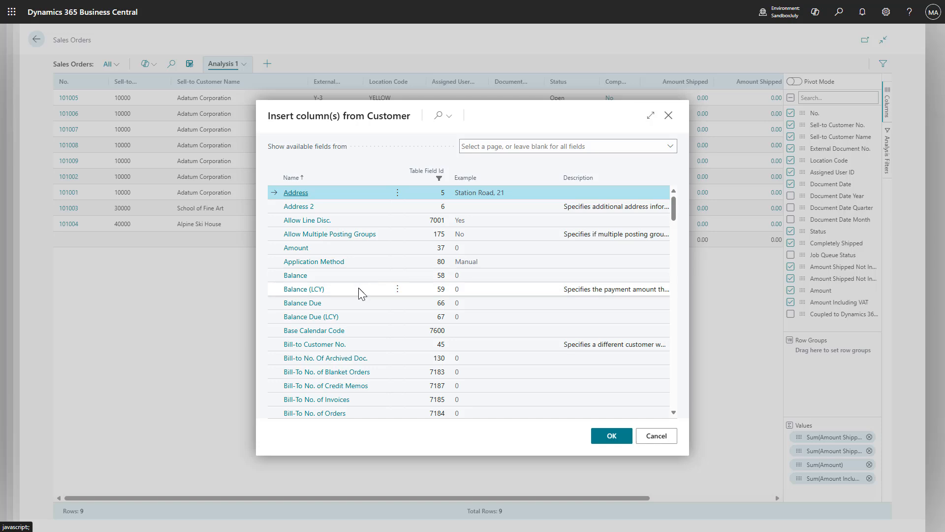
- Insert the Customer columns Balance (LCY), Balance Due (LCY) and Credit Limit (LCY) into Analysis 1, continue with the related fields and view them
{"action": "left_click", "coordinate": [358, 289], "text": "ctrl"}
{"action": "left_click", "coordinate": [377, 319], "text": "ctrl"}
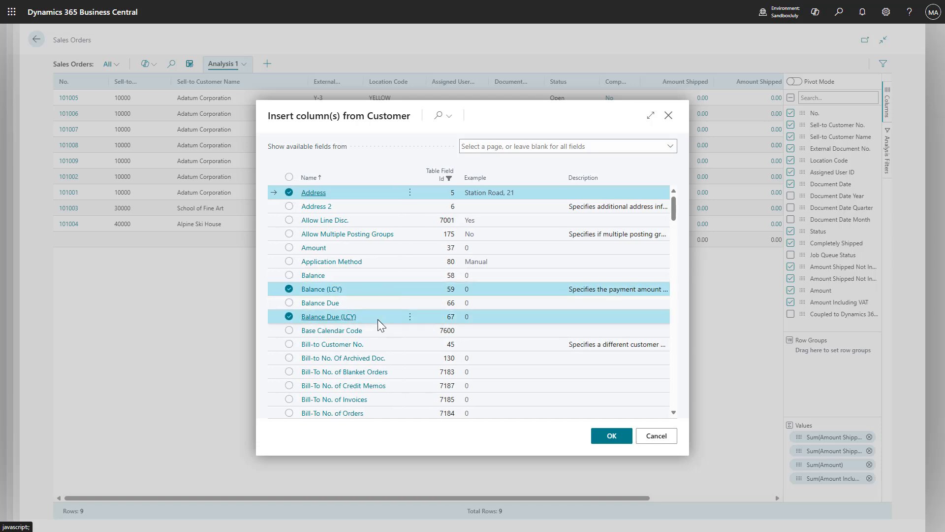
{"action": "scroll", "coordinate": [397, 318], "scroll_direction": "down", "scroll_amount": 2}
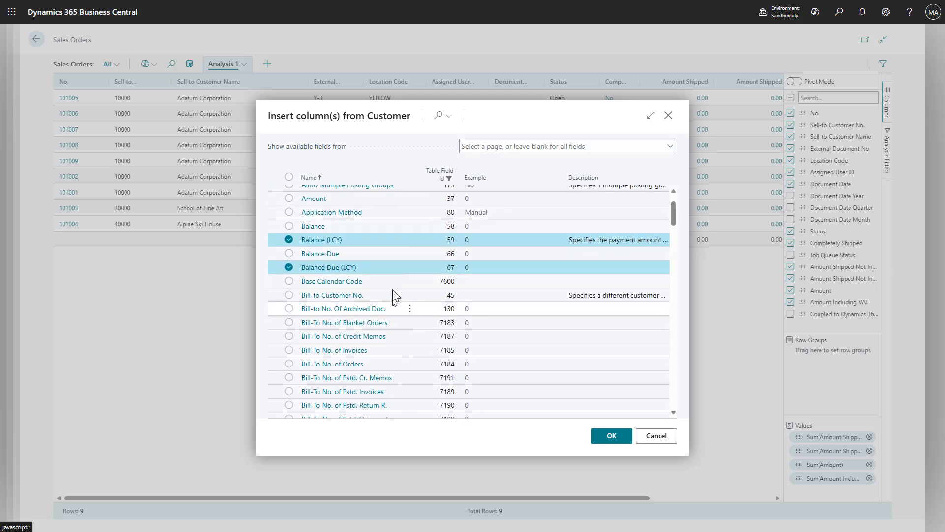
{"action": "scroll", "coordinate": [394, 281], "scroll_direction": "down", "scroll_amount": 10}
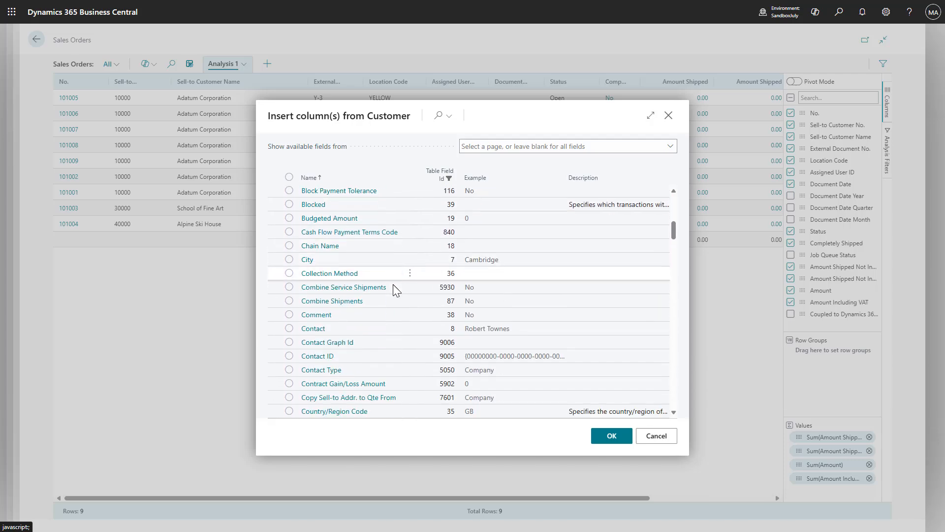
{"action": "scroll", "coordinate": [393, 285], "scroll_direction": "down", "scroll_amount": 3}
{"action": "left_click", "coordinate": [289, 236]}
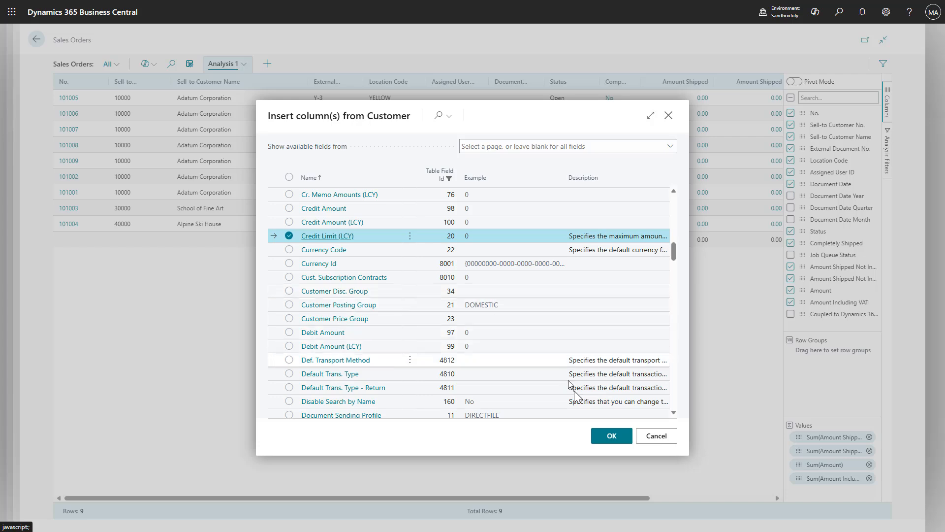
{"action": "left_click", "coordinate": [606, 438]}
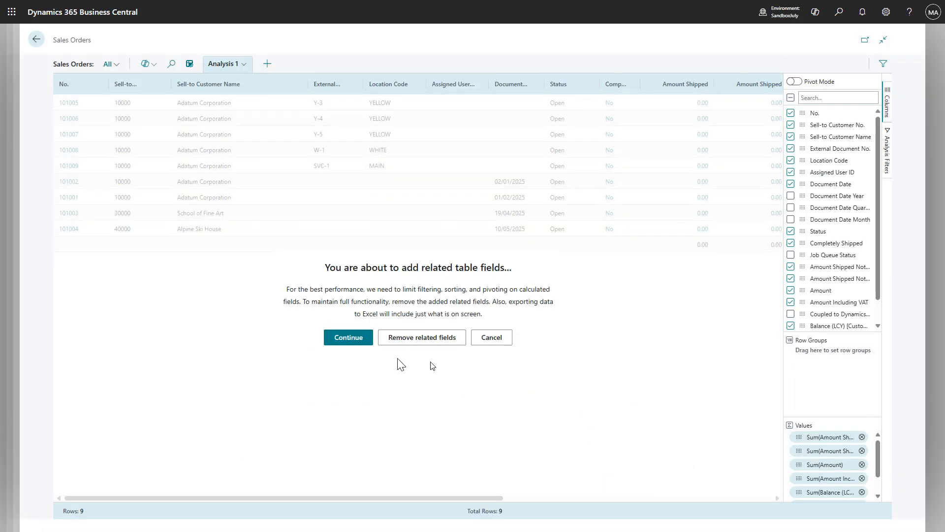
{"action": "left_click", "coordinate": [343, 338]}
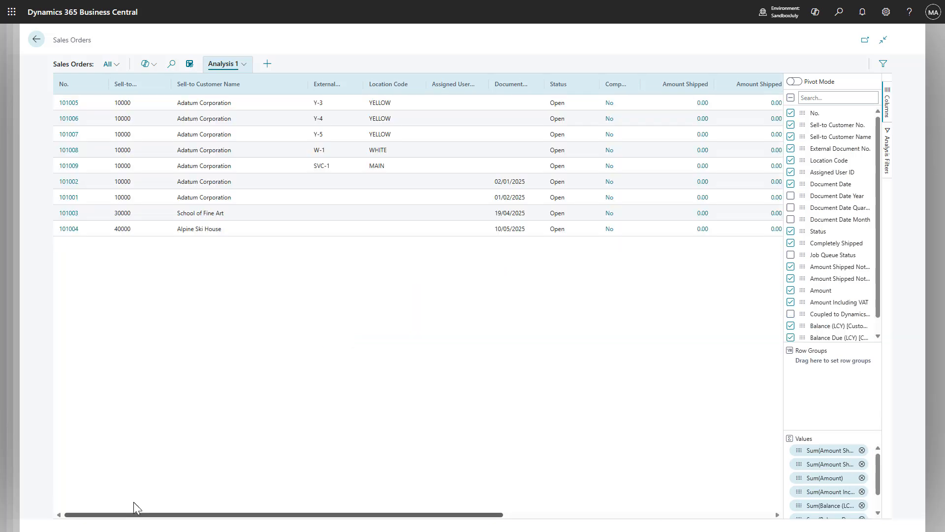
{"action": "left_click_drag", "start_coordinate": [280, 522], "coordinate": [668, 499]}
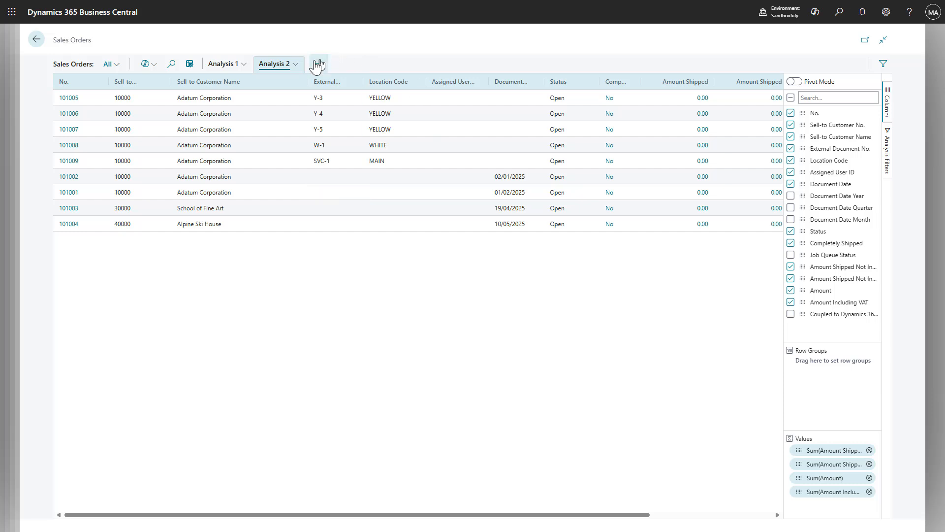
- Add the Salesperson Code column from Sales Header to Analysis 2 and view it in the list
{"action": "left_click", "coordinate": [292, 66]}
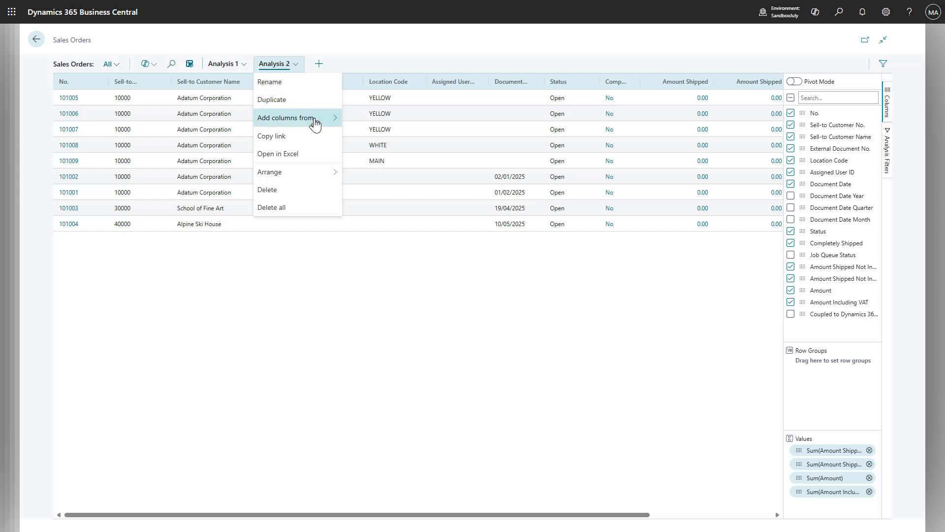
{"action": "mouse_move", "coordinate": [313, 119]}
{"action": "left_click", "coordinate": [371, 121]}
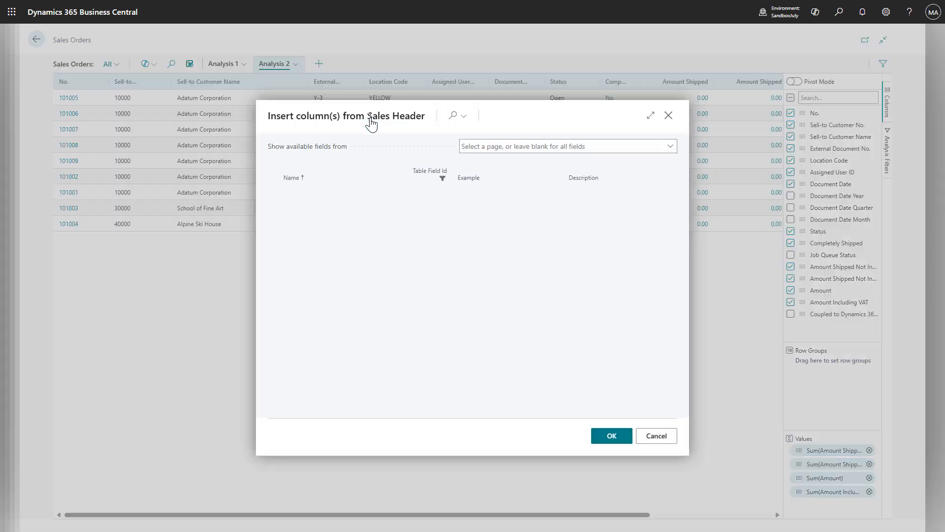
{"action": "scroll", "coordinate": [379, 258], "scroll_direction": "down", "scroll_amount": 1}
{"action": "left_click", "coordinate": [451, 118]}
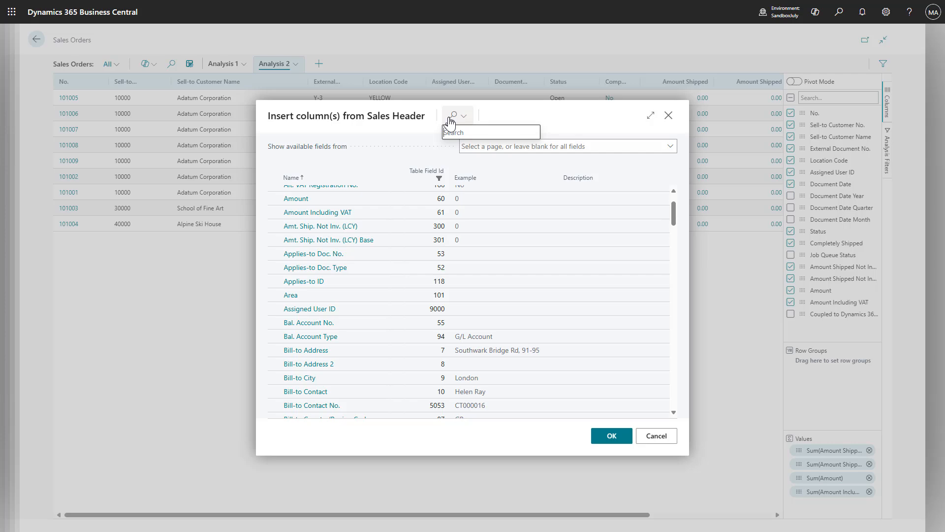
{"action": "left_click", "coordinate": [449, 196]}
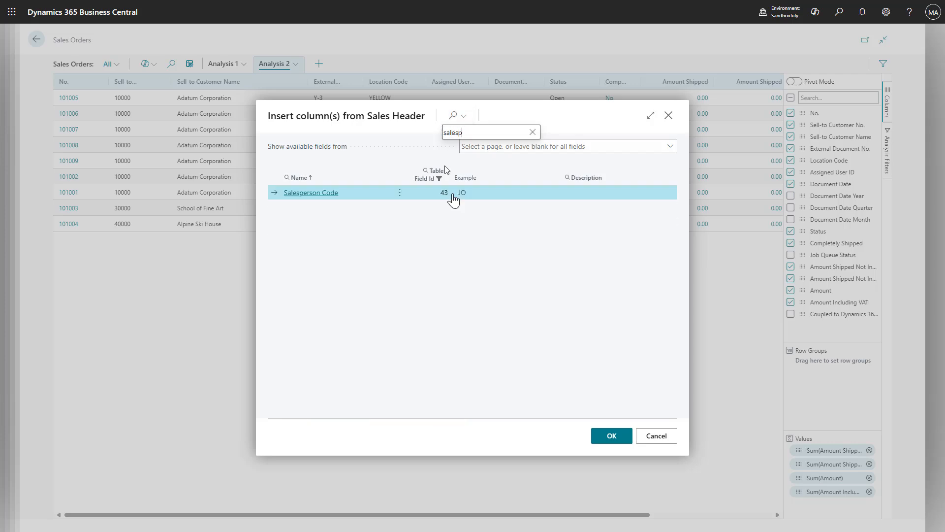
{"action": "left_click", "coordinate": [612, 439]}
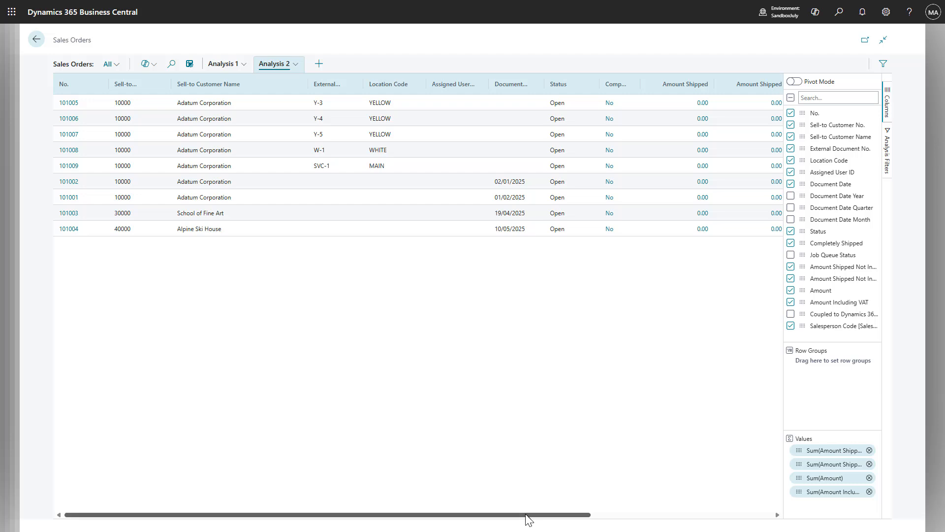
{"action": "left_click_drag", "start_coordinate": [525, 515], "coordinate": [709, 512]}
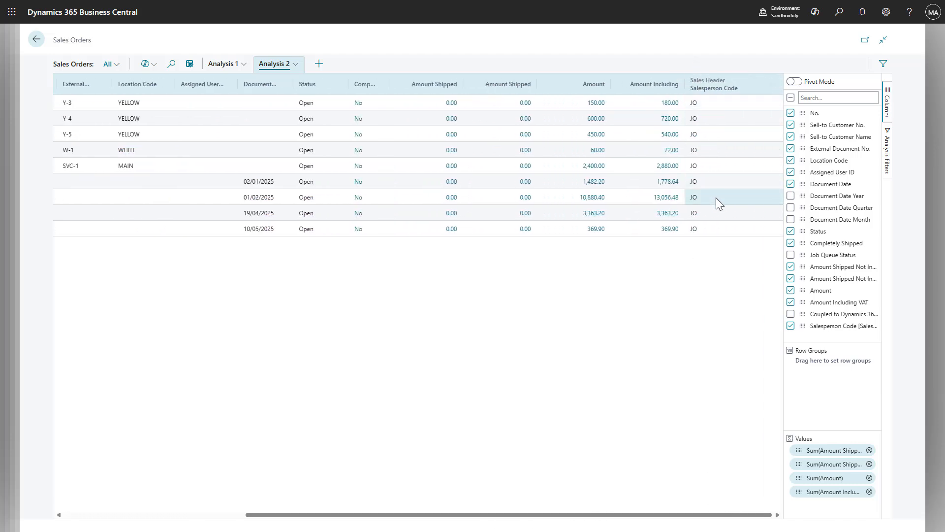
- Start adding columns from another source to Analysis 2, using Salesperson/Purchaser via Salesperson Code = Code as source table
{"action": "left_click", "coordinate": [296, 65]}
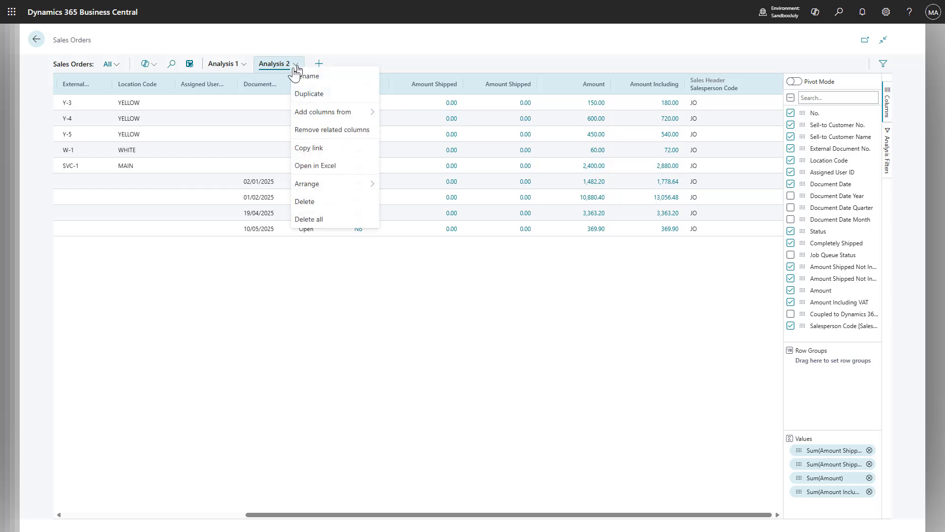
{"action": "mouse_move", "coordinate": [327, 116]}
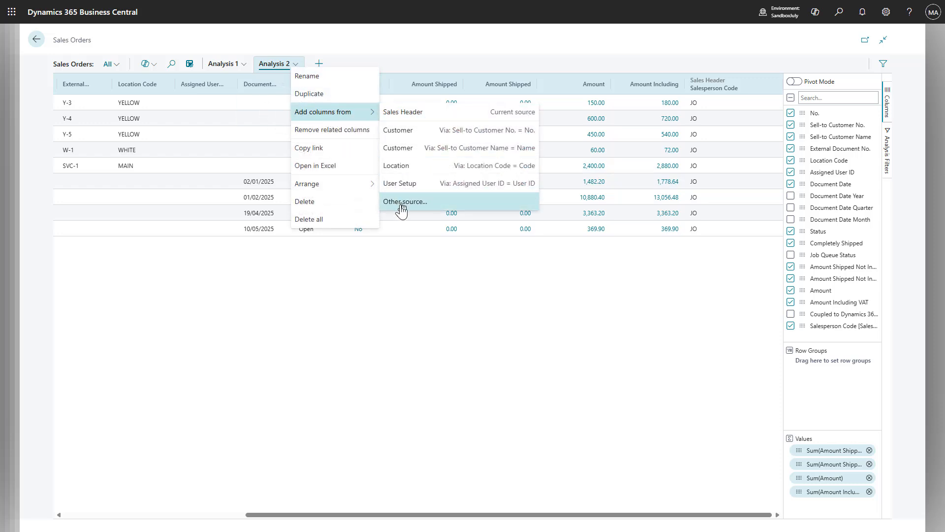
{"action": "left_click", "coordinate": [400, 202]}
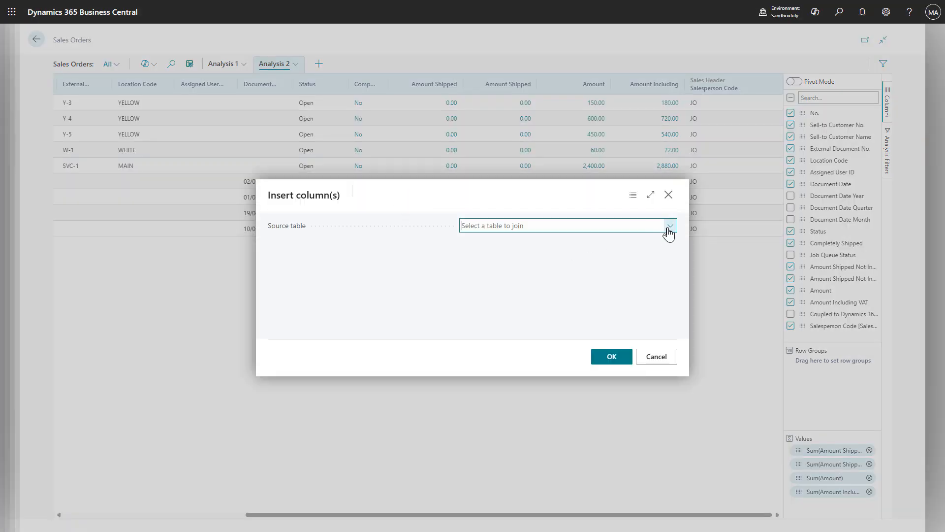
{"action": "left_click", "coordinate": [669, 226]}
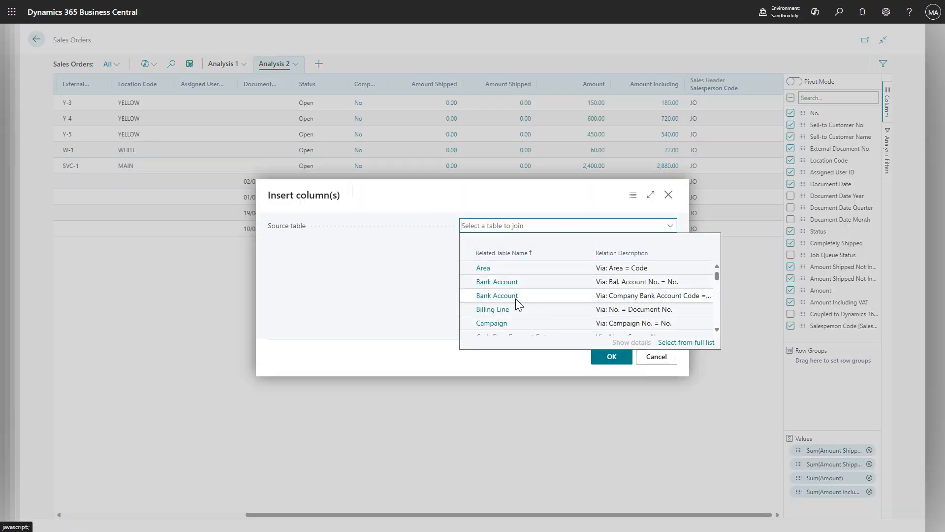
{"action": "scroll", "coordinate": [518, 299], "scroll_direction": "down", "scroll_amount": 5}
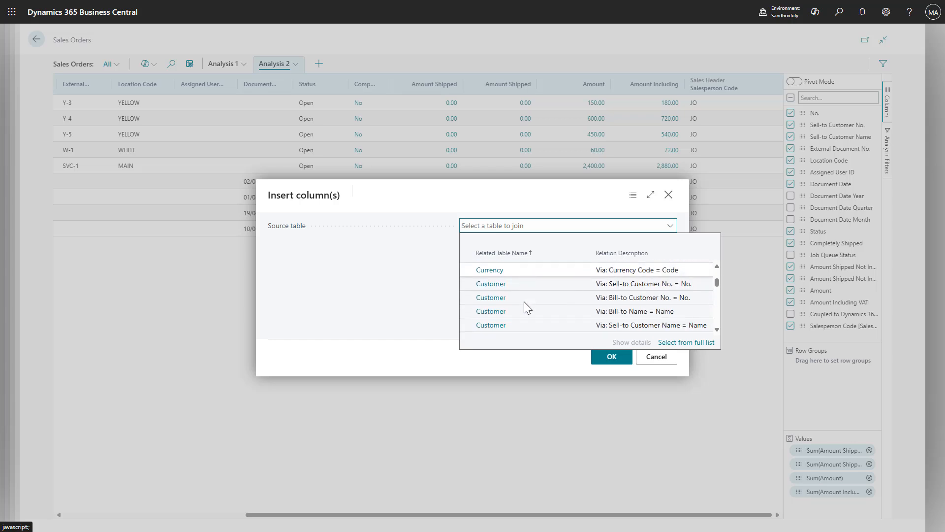
{"action": "scroll", "coordinate": [524, 301], "scroll_direction": "down", "scroll_amount": 15}
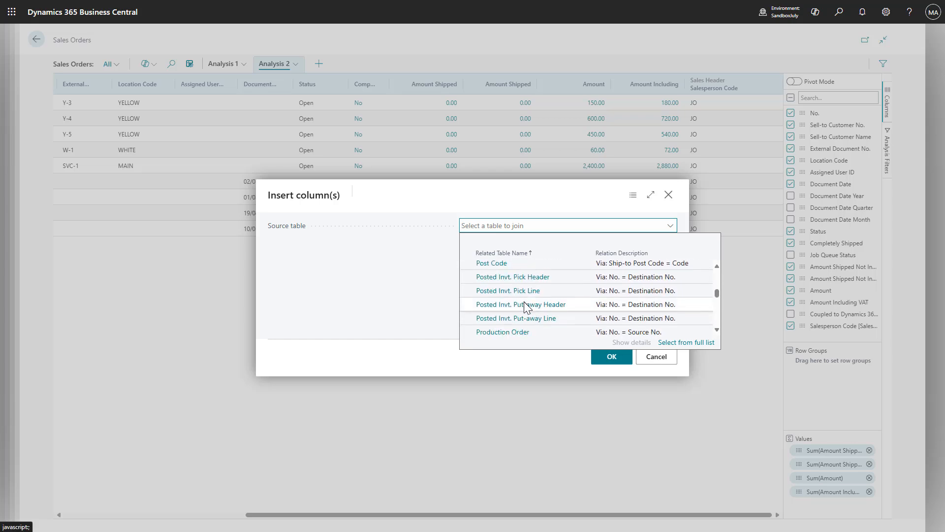
{"action": "scroll", "coordinate": [524, 302], "scroll_direction": "down", "scroll_amount": 15}
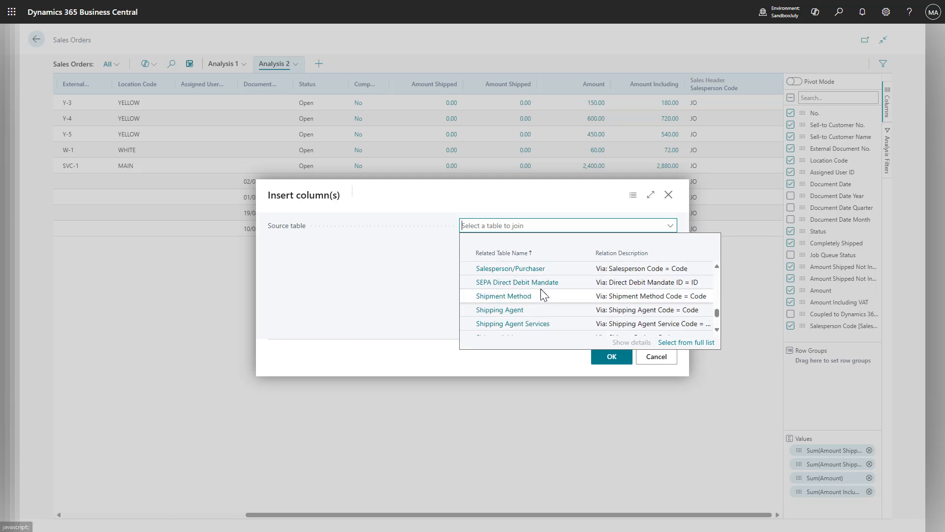
{"action": "scroll", "coordinate": [543, 298], "scroll_direction": "up", "scroll_amount": 2}
{"action": "left_click", "coordinate": [548, 314]}
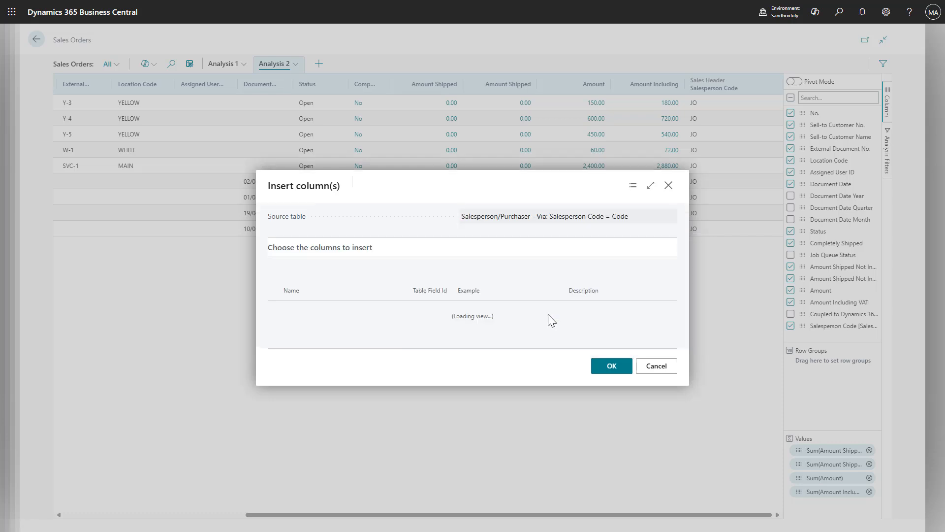
- Insert the Name column from Salesperson/Purchaser and view it beside Salesperson Code
{"action": "scroll", "coordinate": [471, 296], "scroll_direction": "down", "scroll_amount": 6}
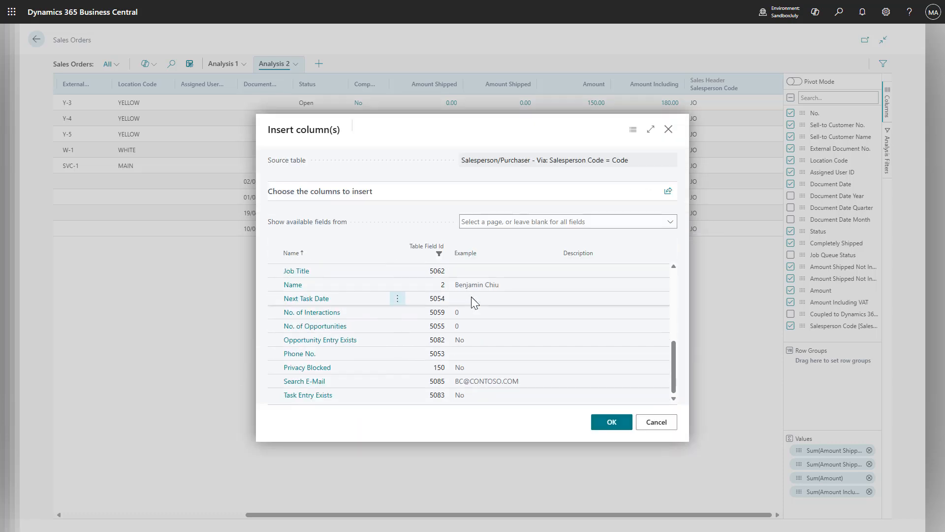
{"action": "left_click", "coordinate": [327, 284]}
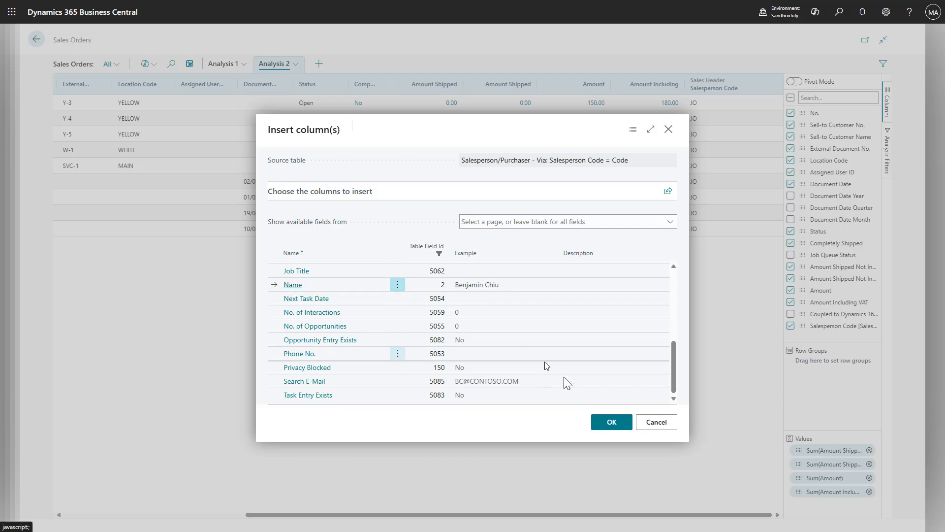
{"action": "left_click", "coordinate": [604, 424]}
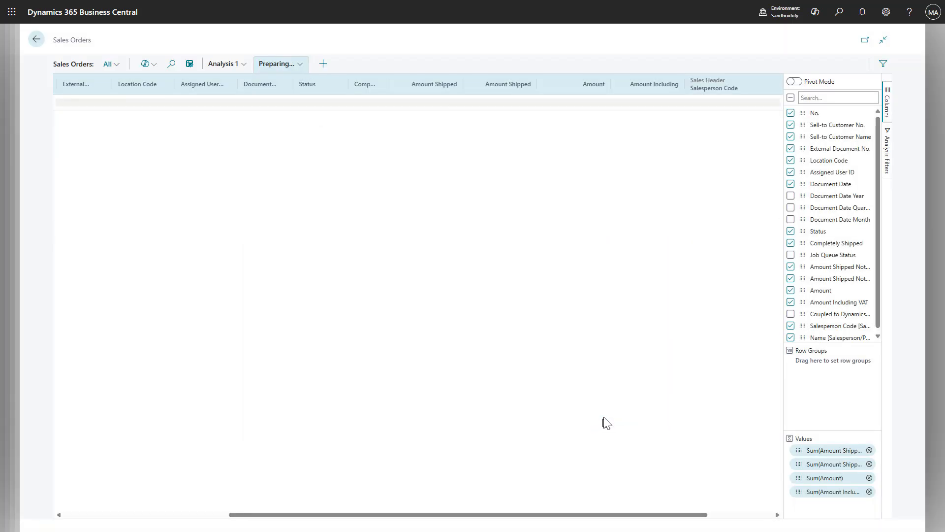
{"action": "left_click_drag", "start_coordinate": [558, 515], "coordinate": [577, 516]}
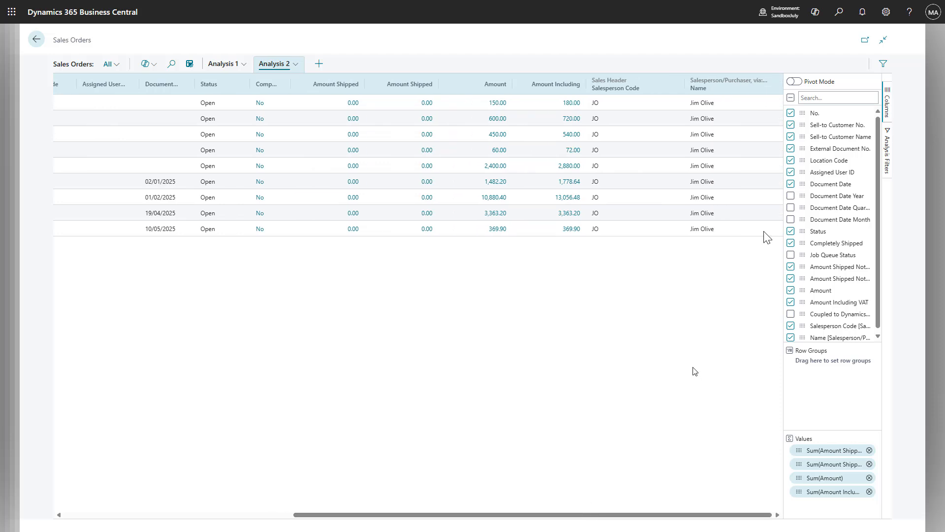
- Group the sales orders by the Salesperson/Purchaser Name column and expand the first group
{"action": "scroll", "coordinate": [835, 275], "scroll_direction": "down", "scroll_amount": 1}
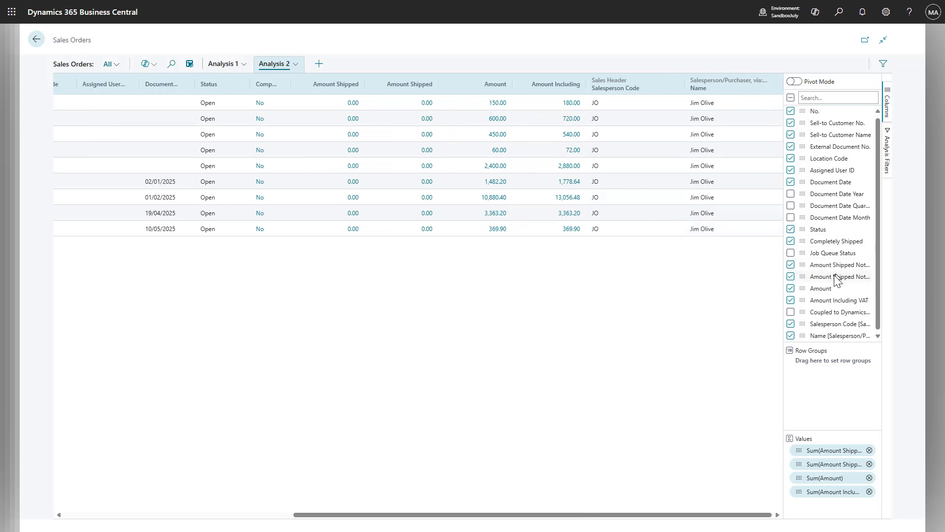
{"action": "left_click_drag", "start_coordinate": [800, 336], "coordinate": [804, 379]}
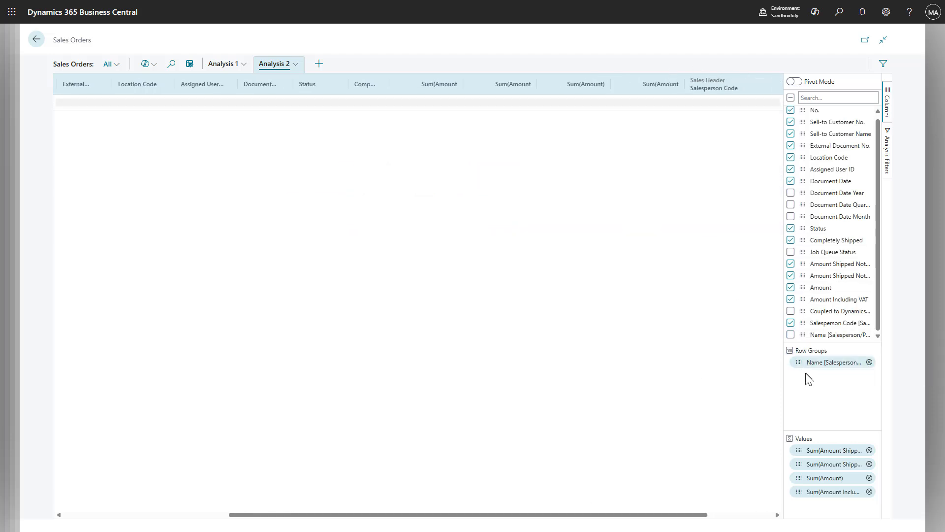
{"action": "left_click_drag", "start_coordinate": [353, 512], "coordinate": [177, 502]}
{"action": "left_click", "coordinate": [63, 103]}
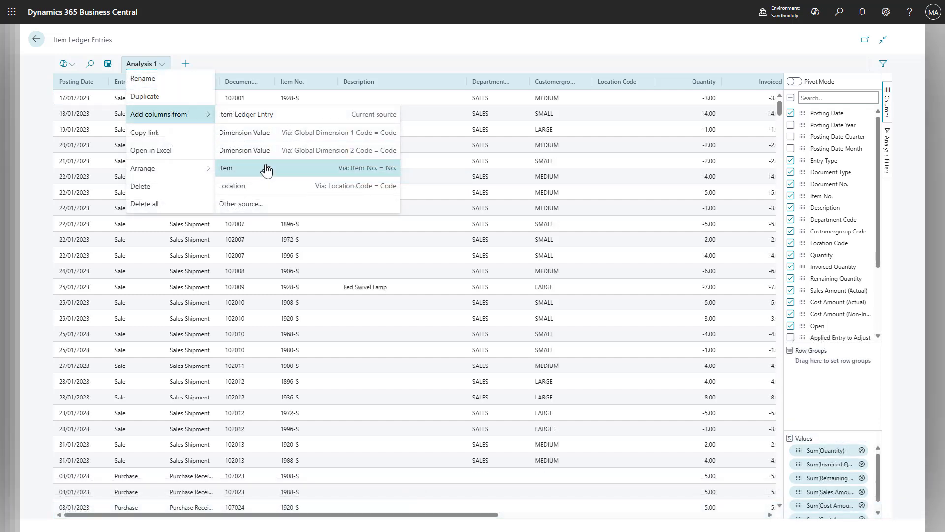
- Add the Description column from Item to the Item Ledger Entries analysis and place it directly after Item No
{"action": "left_click", "coordinate": [267, 170]}
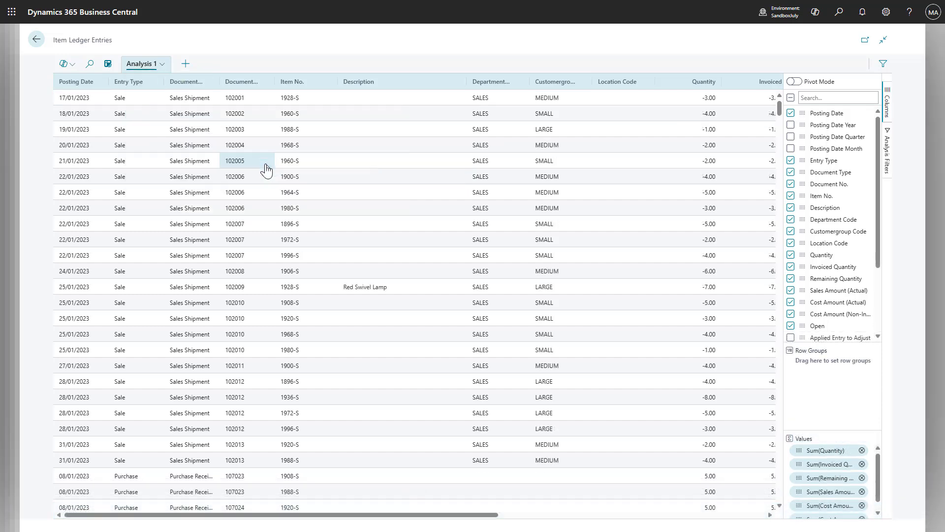
{"action": "left_click", "coordinate": [415, 118]}
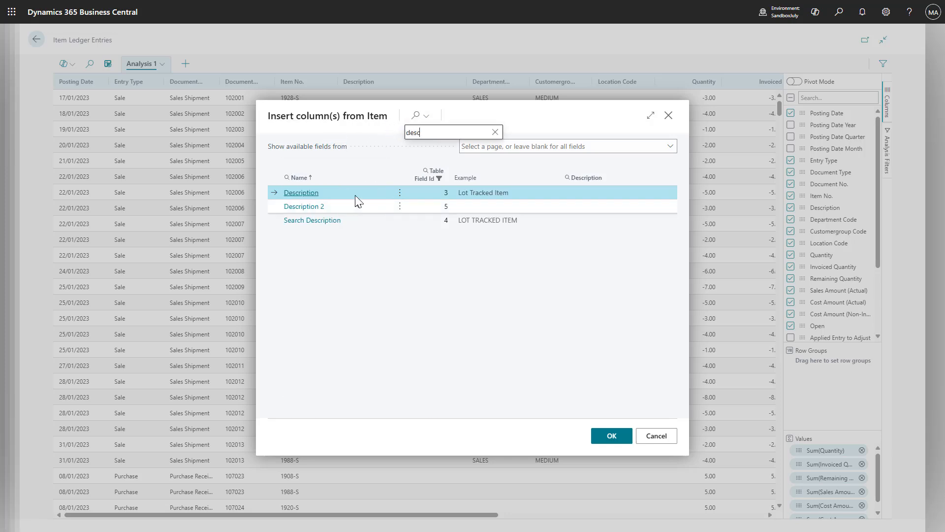
{"action": "left_click", "coordinate": [610, 437]}
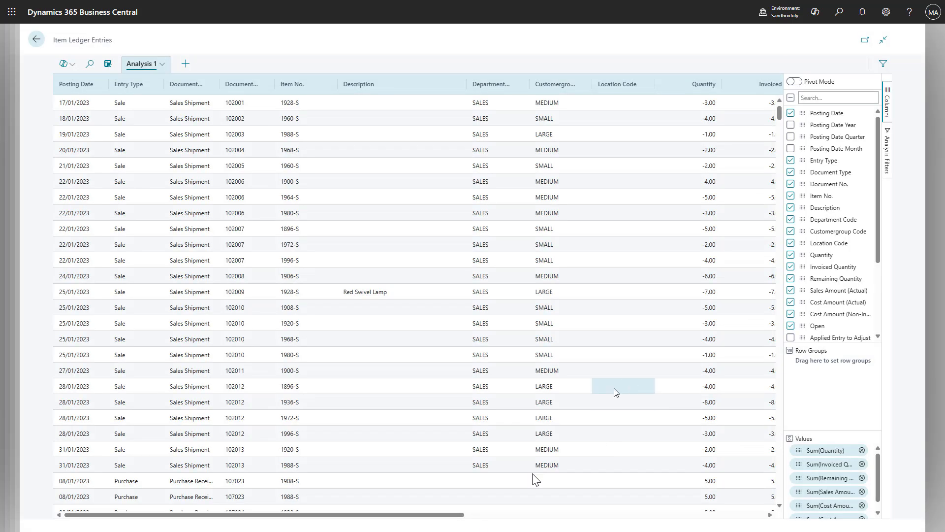
{"action": "left_click_drag", "start_coordinate": [436, 516], "coordinate": [769, 516]}
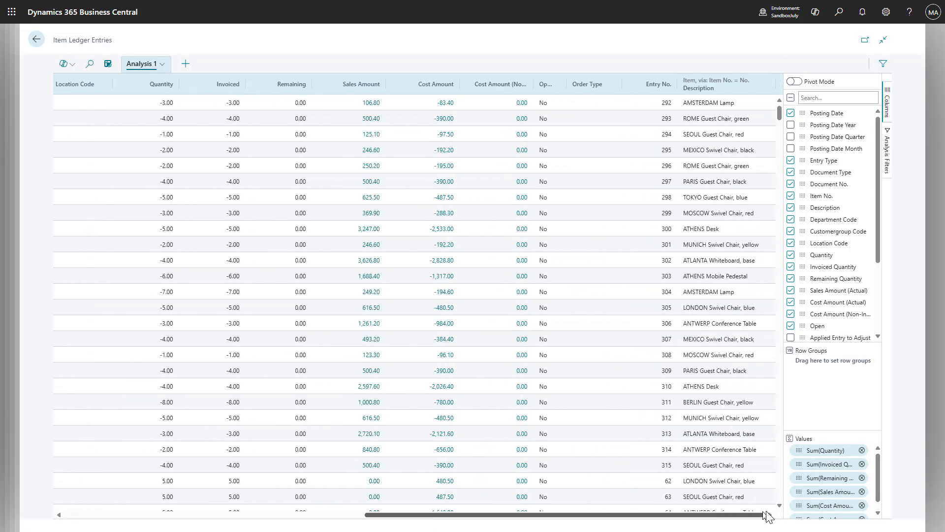
{"action": "left_click_drag", "start_coordinate": [731, 86], "coordinate": [370, 123]}
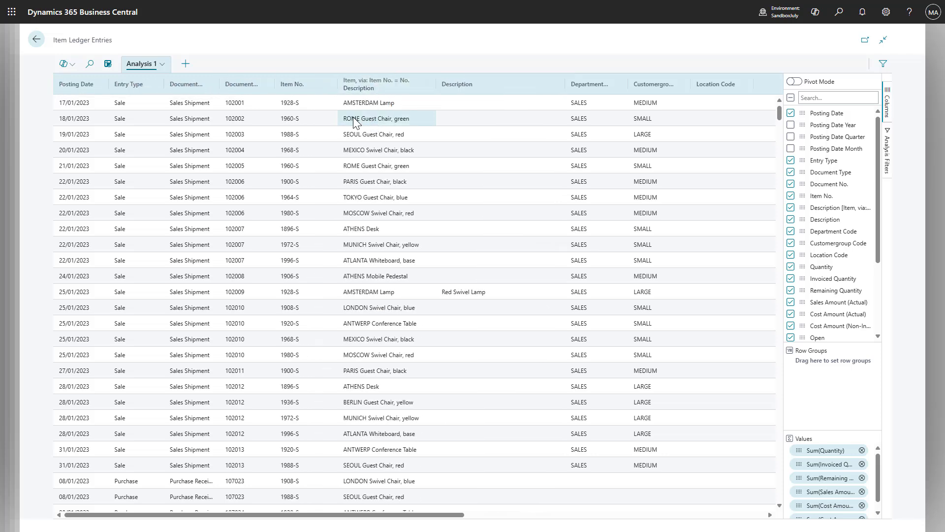
- Add the Lot No. column from the current source, Item Ledger Entry, to Analysis 1
{"action": "left_click", "coordinate": [152, 64]}
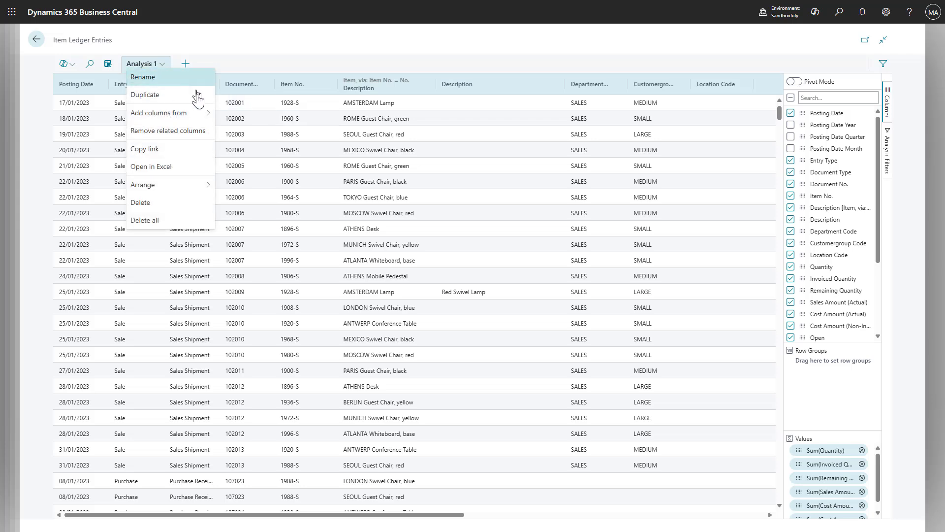
{"action": "mouse_move", "coordinate": [187, 116]}
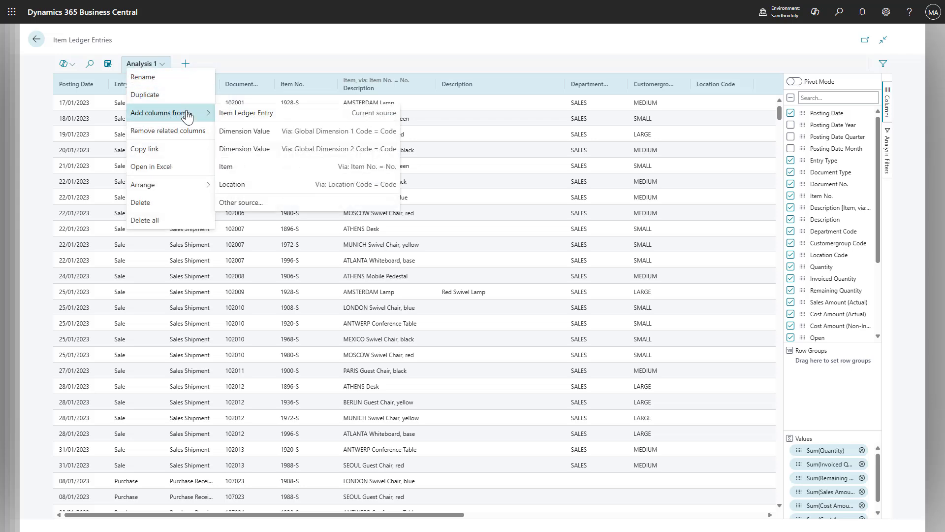
{"action": "left_click", "coordinate": [281, 118]}
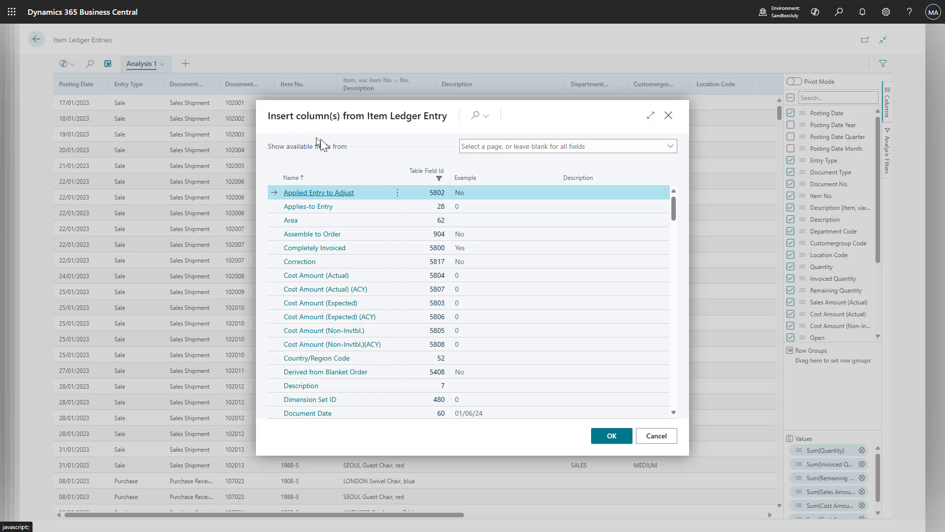
{"action": "left_click", "coordinate": [474, 118]}
{"action": "type", "text": "lot"}
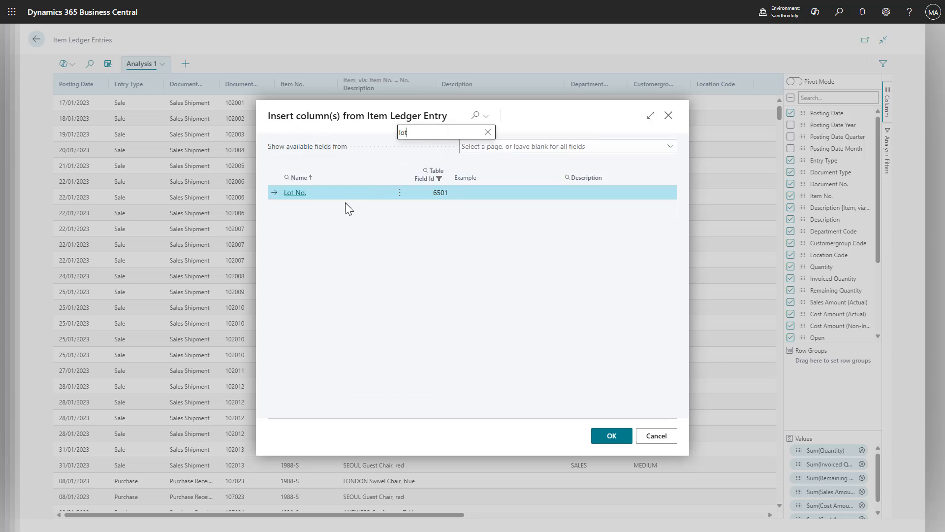
{"action": "left_click", "coordinate": [612, 437]}
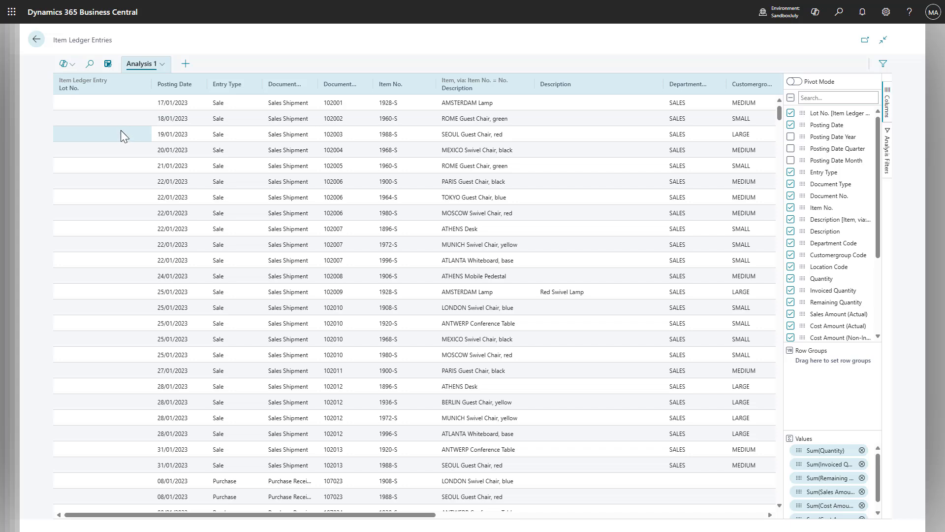
- Start adding columns to Analysis 1 from another source, using Customer via Source No. = No. as the source table
{"action": "left_click", "coordinate": [156, 66]}
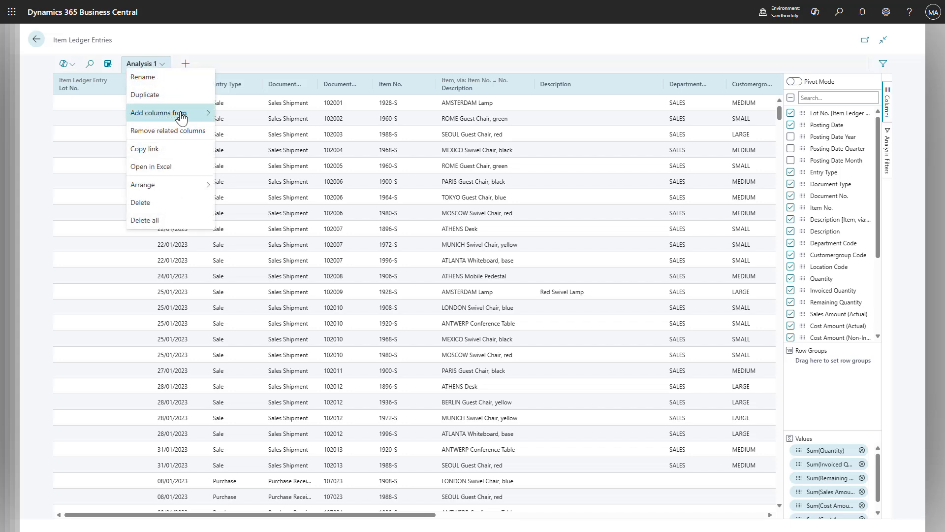
{"action": "mouse_move", "coordinate": [183, 114]}
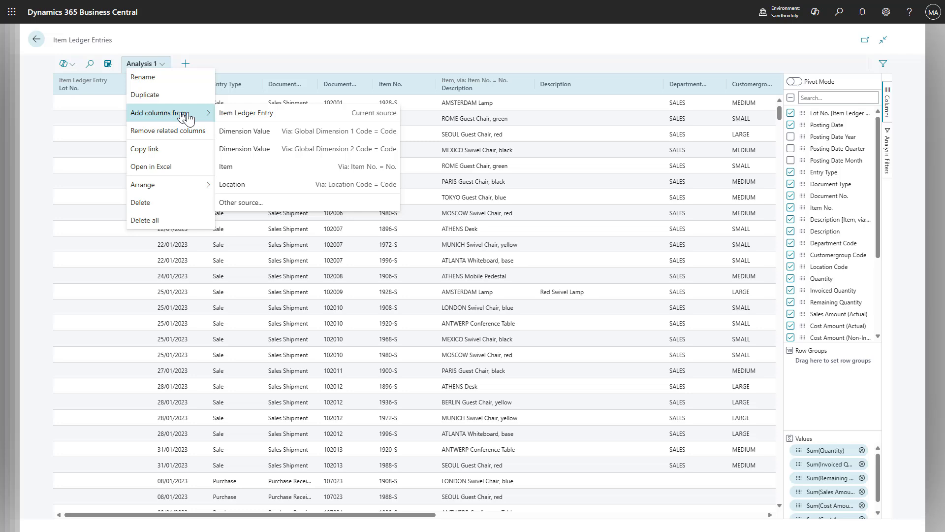
{"action": "left_click", "coordinate": [259, 204]}
{"action": "left_click", "coordinate": [670, 228]}
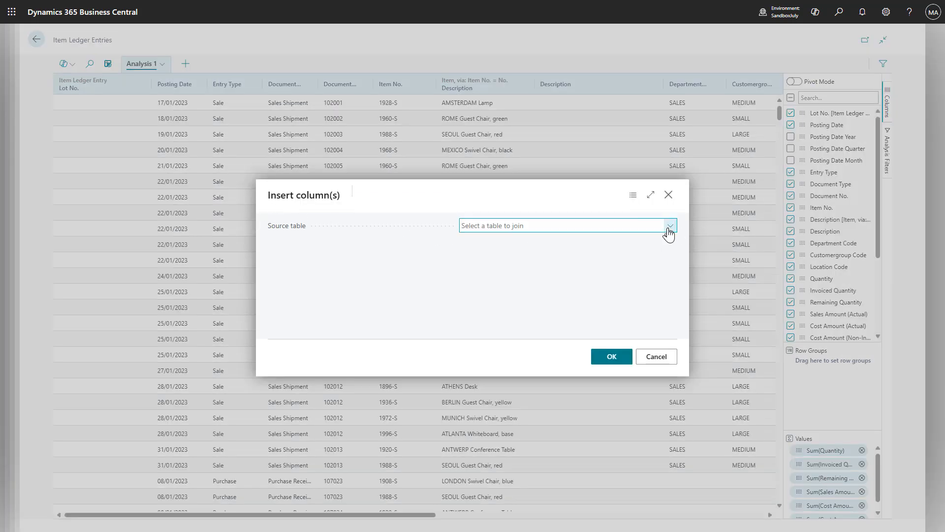
{"action": "scroll", "coordinate": [640, 291], "scroll_direction": "down", "scroll_amount": 4}
{"action": "scroll", "coordinate": [519, 296], "scroll_direction": "up", "scroll_amount": 4}
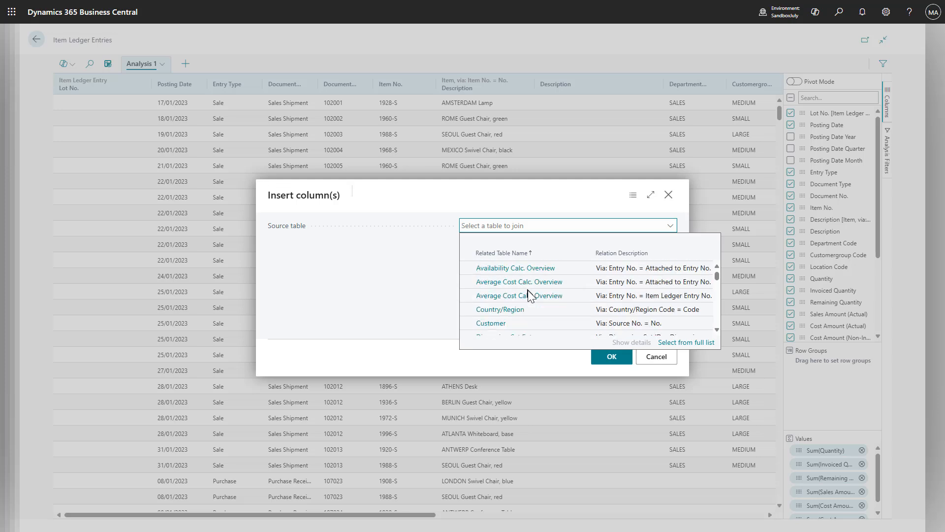
{"action": "scroll", "coordinate": [513, 303], "scroll_direction": "down", "scroll_amount": 2}
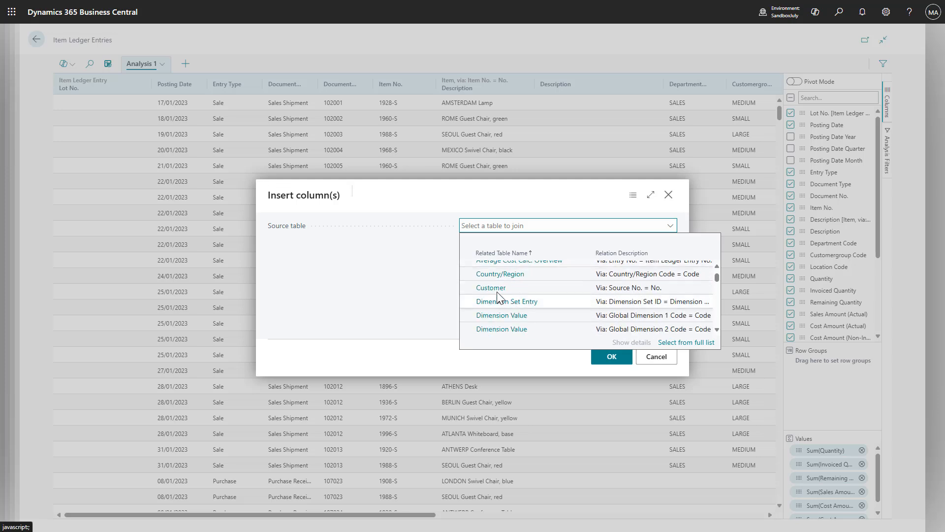
{"action": "left_click", "coordinate": [497, 291]}
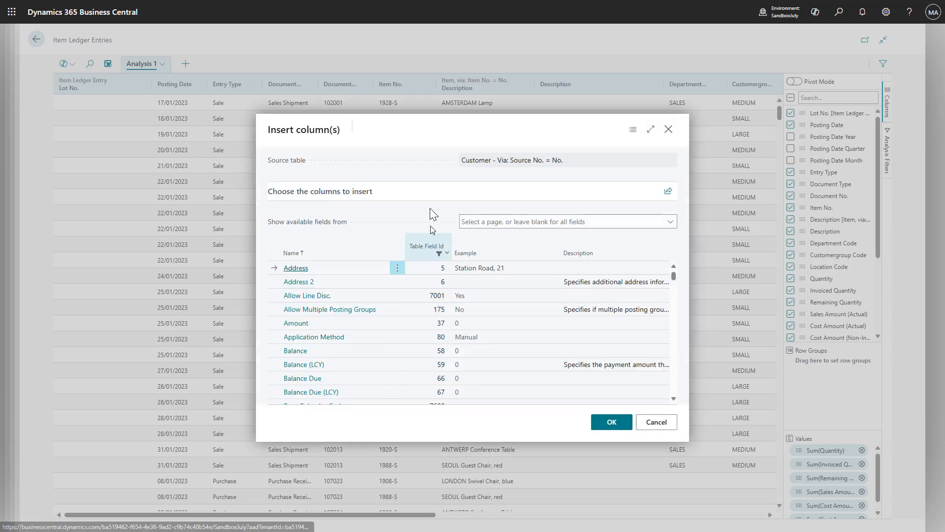
- Insert the Name column from the Customer table into the Item Ledger Entries analysis
{"action": "scroll", "coordinate": [503, 300], "scroll_direction": "down", "scroll_amount": 3}
{"action": "scroll", "coordinate": [503, 306], "scroll_direction": "down", "scroll_amount": 10}
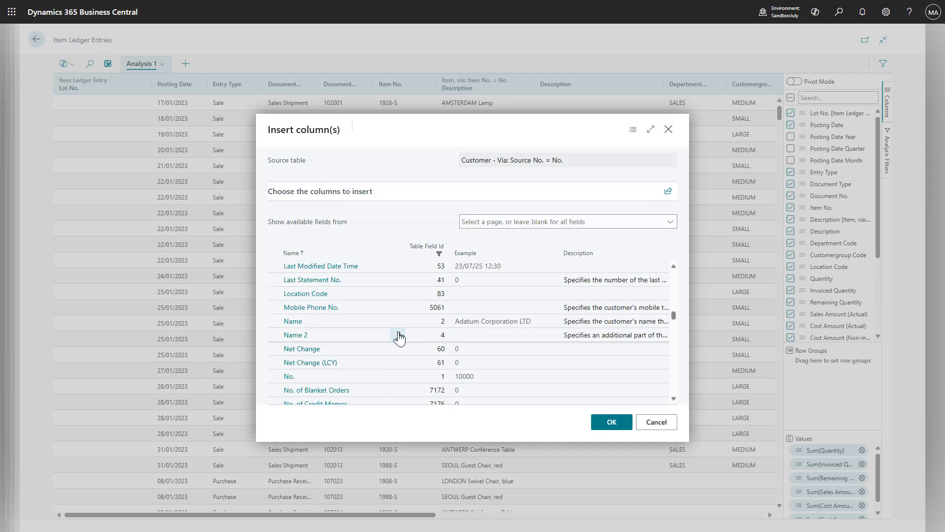
{"action": "left_click", "coordinate": [344, 320]}
{"action": "left_click", "coordinate": [612, 426]}
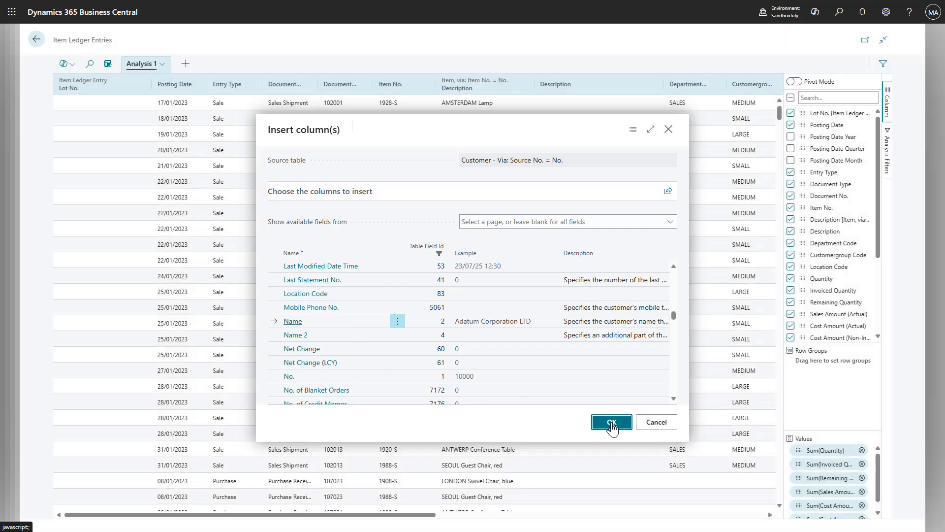
- Move the Customer Name column between Item No. and the Item Description column
{"action": "left_click_drag", "start_coordinate": [386, 515], "coordinate": [768, 515]}
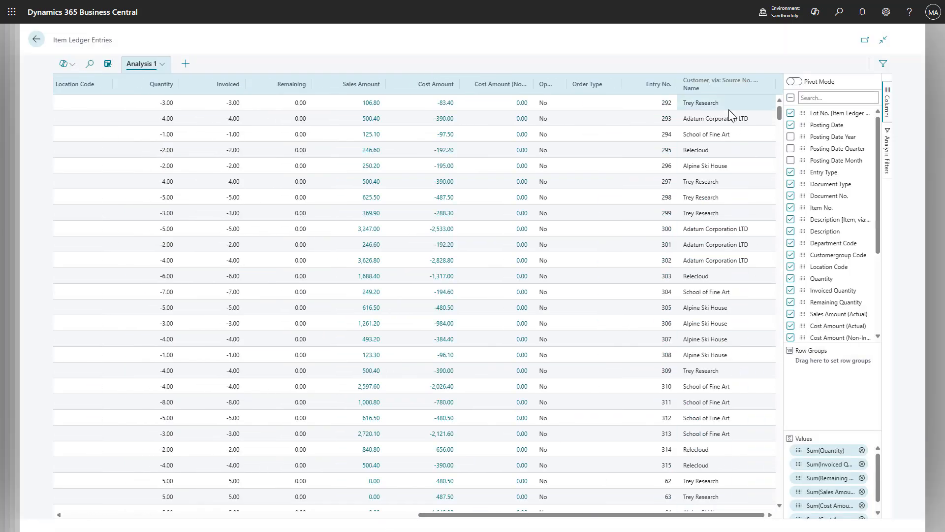
{"action": "left_click_drag", "start_coordinate": [724, 87], "coordinate": [132, 86]}
{"action": "left_click_drag", "start_coordinate": [425, 516], "coordinate": [195, 521]}
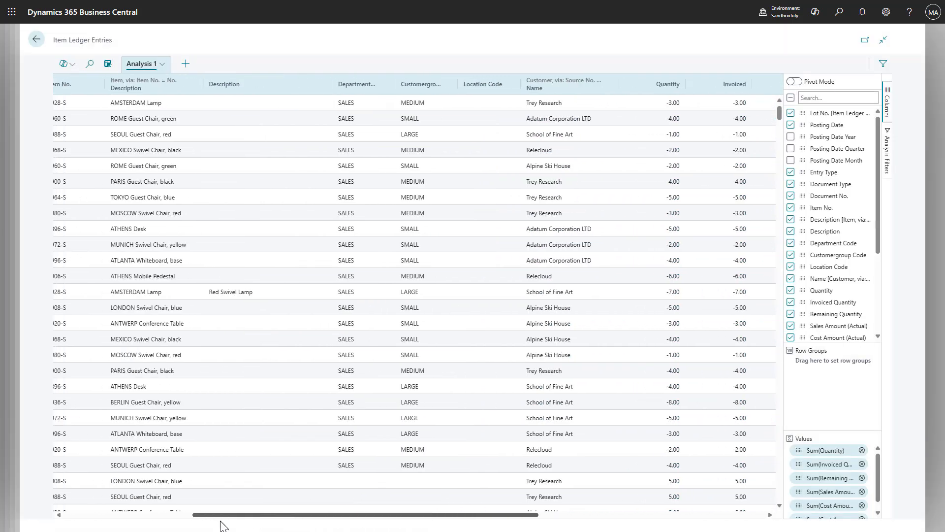
{"action": "left_click_drag", "start_coordinate": [623, 89], "coordinate": [132, 94]}
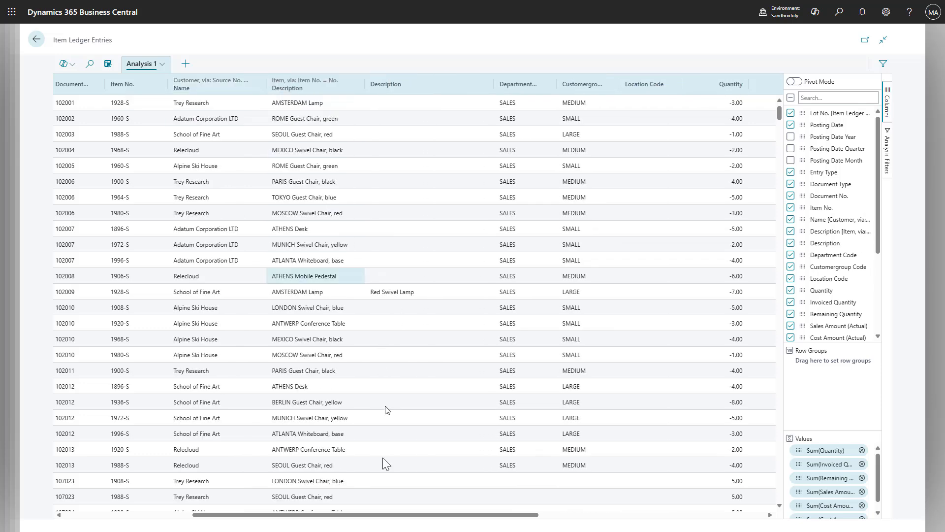
{"action": "left_click_drag", "start_coordinate": [363, 515], "coordinate": [254, 514]}
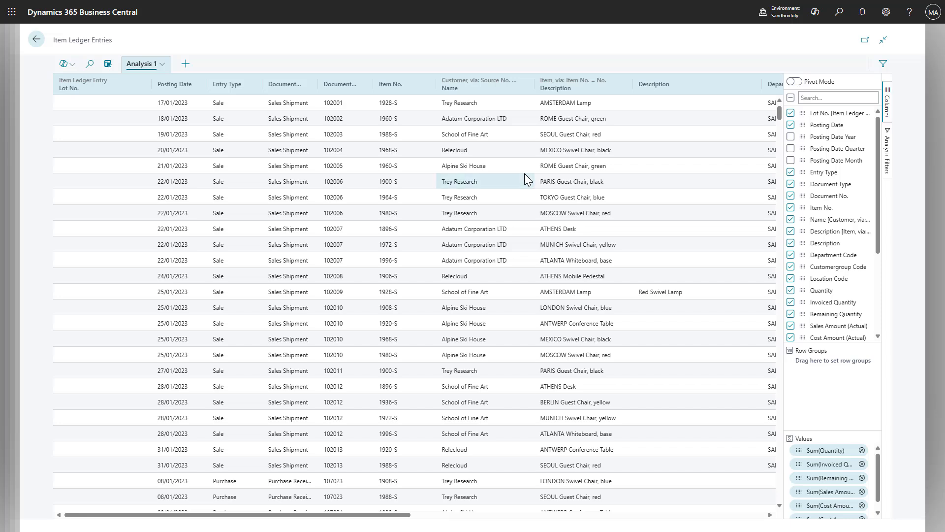
- Look through the related tables offered as another source down to Vendor, and leave without inserting any columns
{"action": "left_click", "coordinate": [148, 66]}
{"action": "mouse_move", "coordinate": [204, 113]}
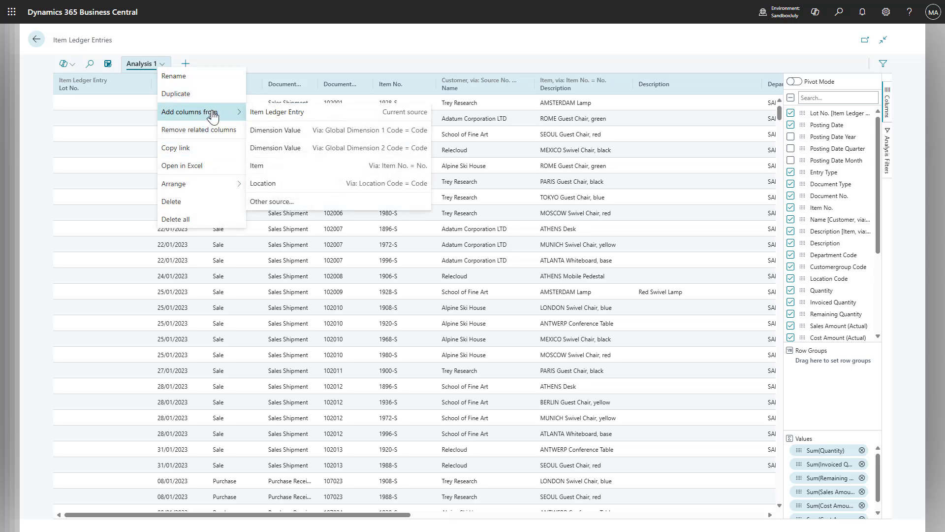
{"action": "left_click", "coordinate": [292, 201]}
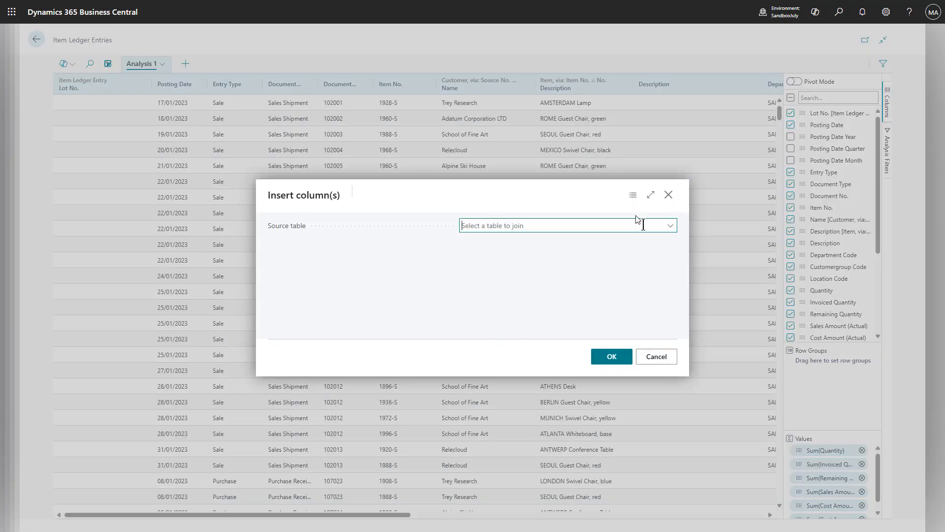
{"action": "left_click", "coordinate": [670, 226]}
{"action": "scroll", "coordinate": [548, 299], "scroll_direction": "down", "scroll_amount": 10}
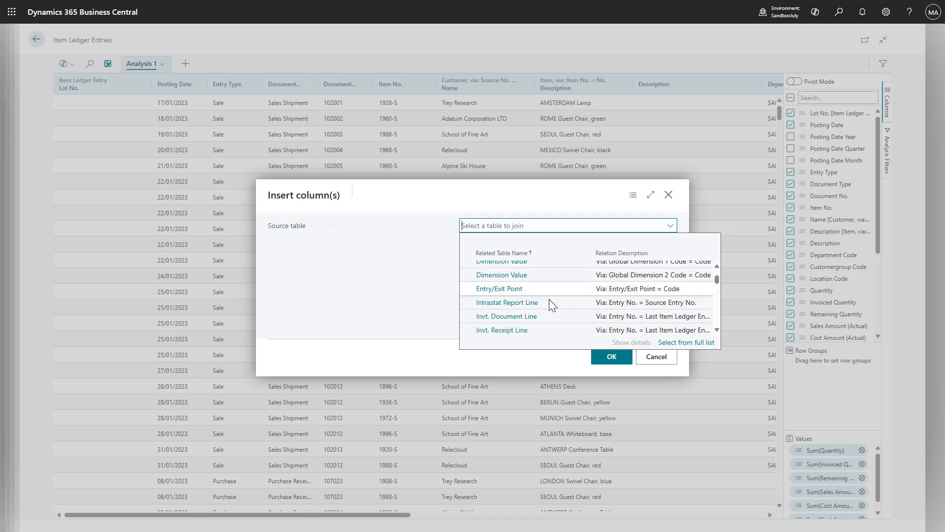
{"action": "scroll", "coordinate": [547, 303], "scroll_direction": "down", "scroll_amount": 10}
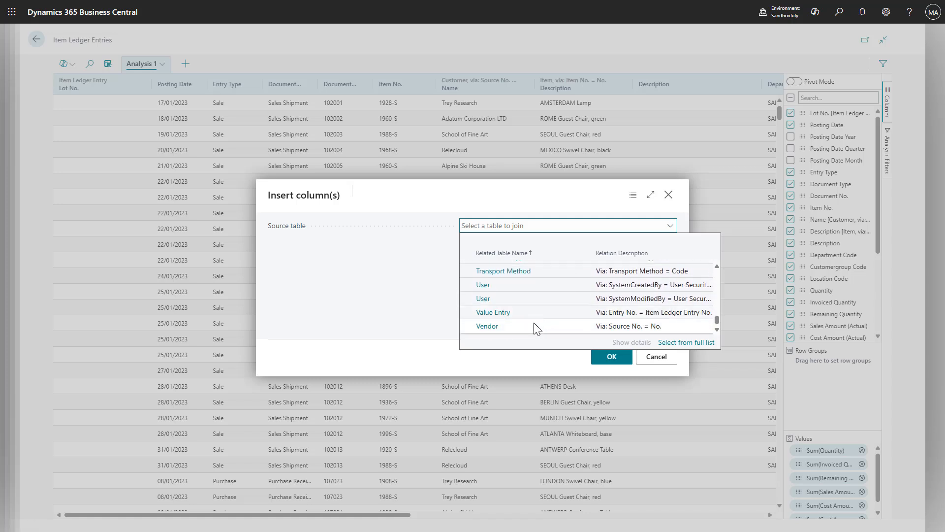
{"action": "left_click", "coordinate": [655, 357]}
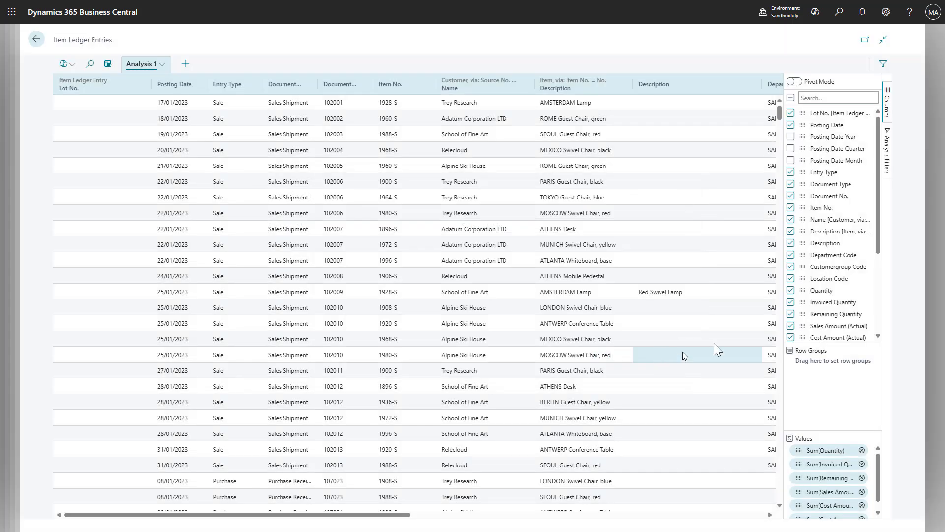
- Group the item ledger entries by Lot No. and, within each lot, by Customer Name
{"action": "mouse_move", "coordinate": [880, 206]}
{"action": "left_mouse_down"}
{"action": "mouse_move", "coordinate": [879, 265]}
{"action": "mouse_move", "coordinate": [875, 189]}
{"action": "left_mouse_up"}
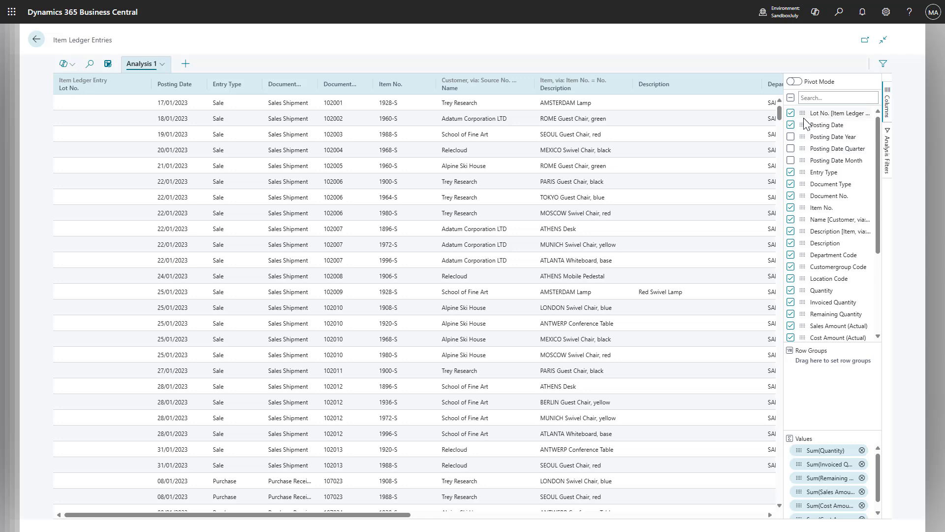
{"action": "left_click_drag", "start_coordinate": [803, 120], "coordinate": [848, 394]}
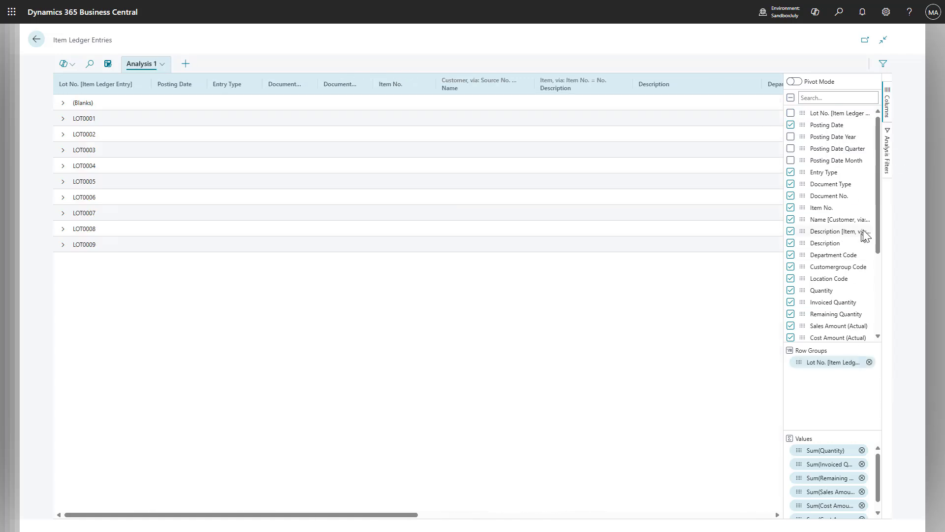
{"action": "left_click_drag", "start_coordinate": [802, 219], "coordinate": [824, 390]}
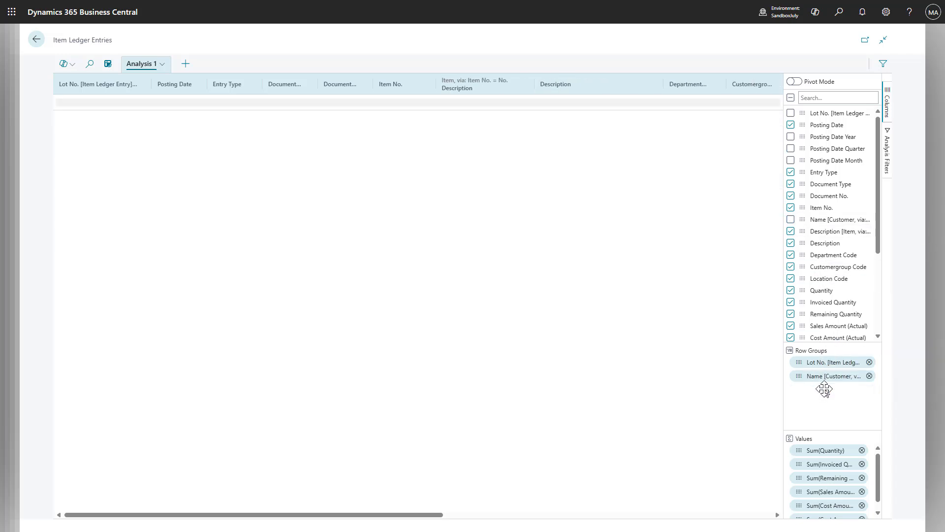
- Filter the analysis by Entry Type so that only Sale entries are included
{"action": "left_click", "coordinate": [885, 177]}
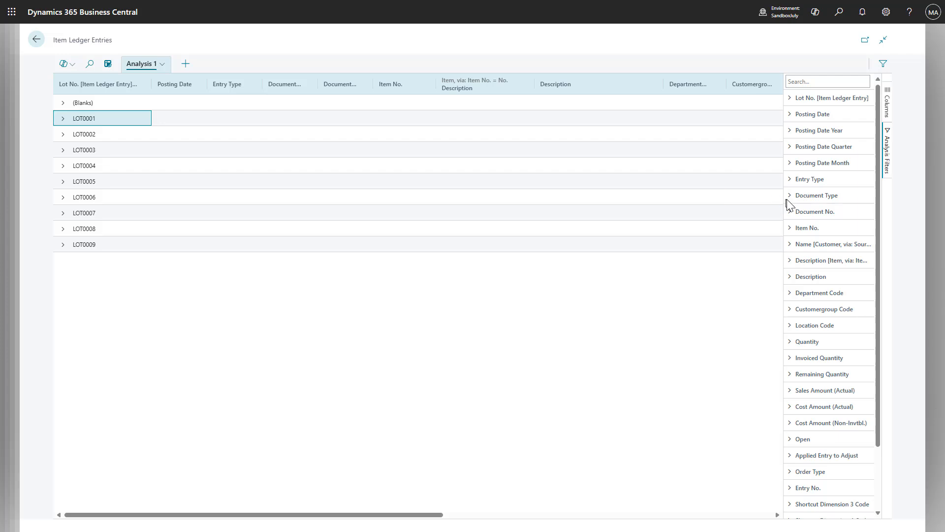
{"action": "left_click", "coordinate": [789, 180]}
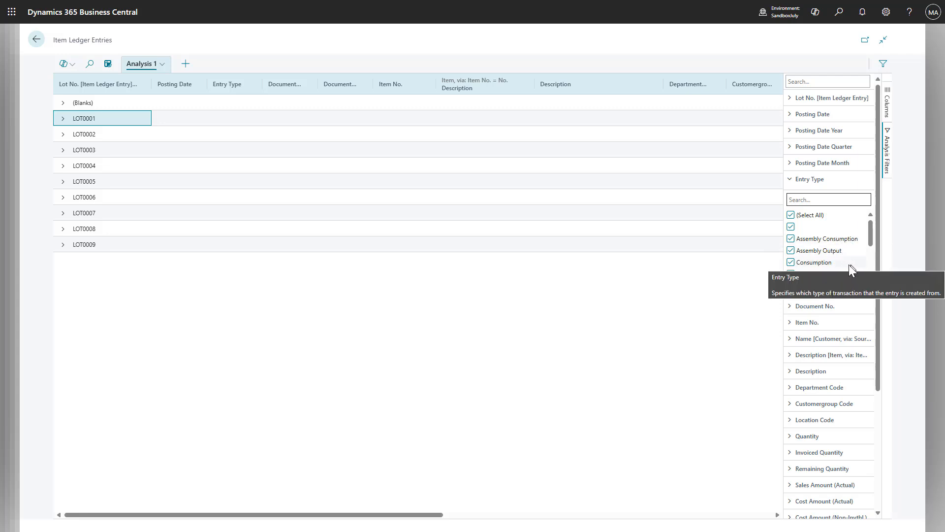
{"action": "scroll", "coordinate": [846, 268], "scroll_direction": "down", "scroll_amount": 2}
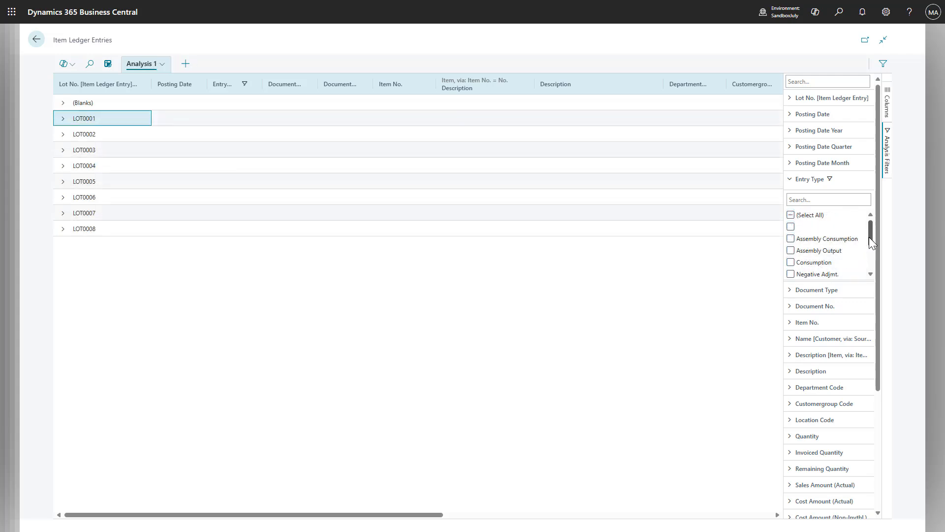
{"action": "left_click_drag", "start_coordinate": [870, 238], "coordinate": [868, 266]}
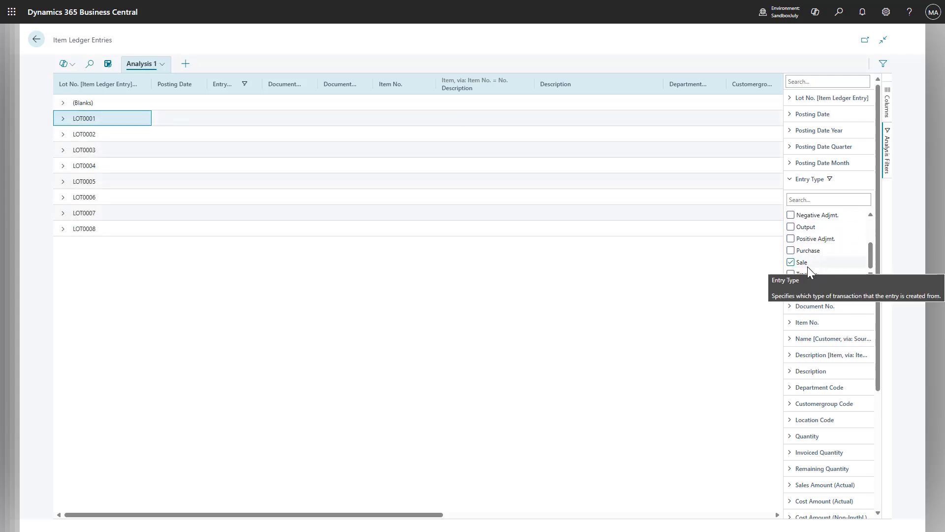
- Expand LOT0008 and its Trey Research group, and check the entry's quantity and sales amount columns
{"action": "left_click", "coordinate": [63, 230]}
{"action": "left_click", "coordinate": [77, 245]}
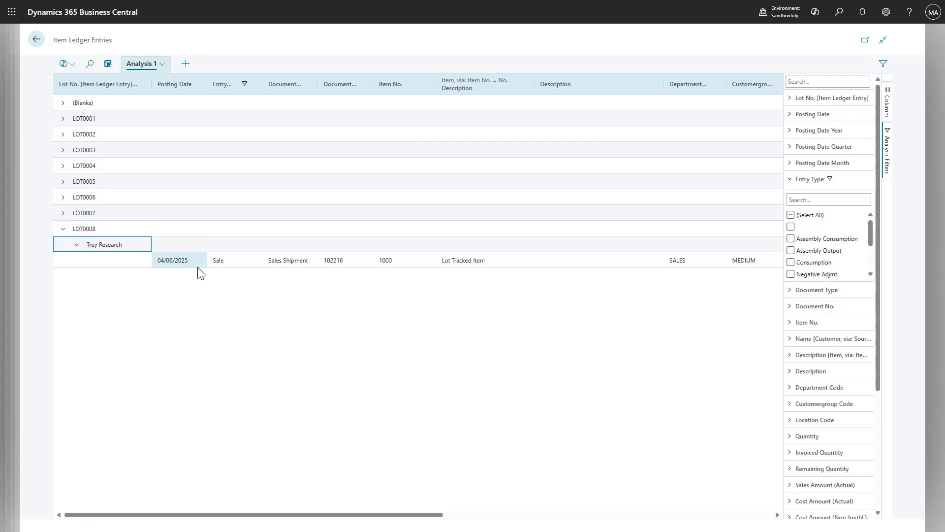
{"action": "left_click_drag", "start_coordinate": [289, 513], "coordinate": [511, 507]}
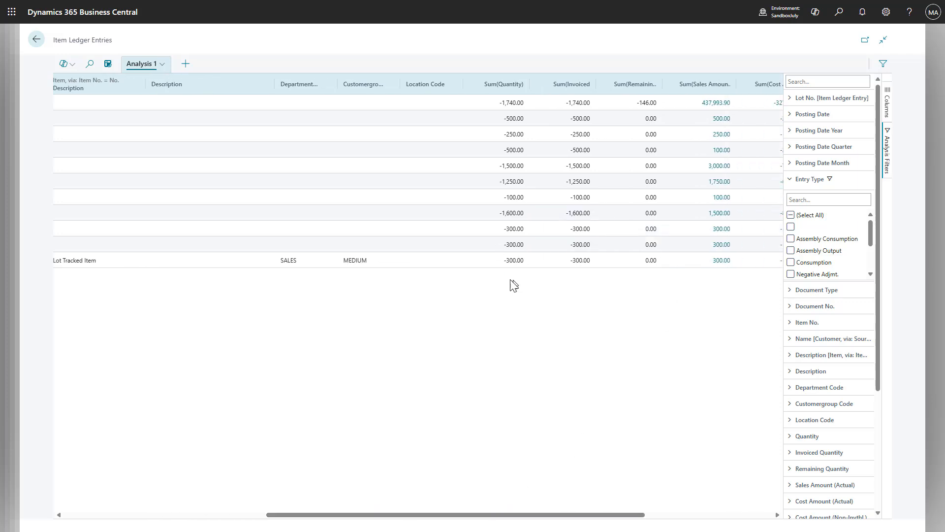
{"action": "left_click_drag", "start_coordinate": [302, 517], "coordinate": [71, 517]}
- Expand LOT0006 and LOT0007, and open all three customer groups under LOT0007 to examine their shipment entries
{"action": "left_click", "coordinate": [62, 213]}
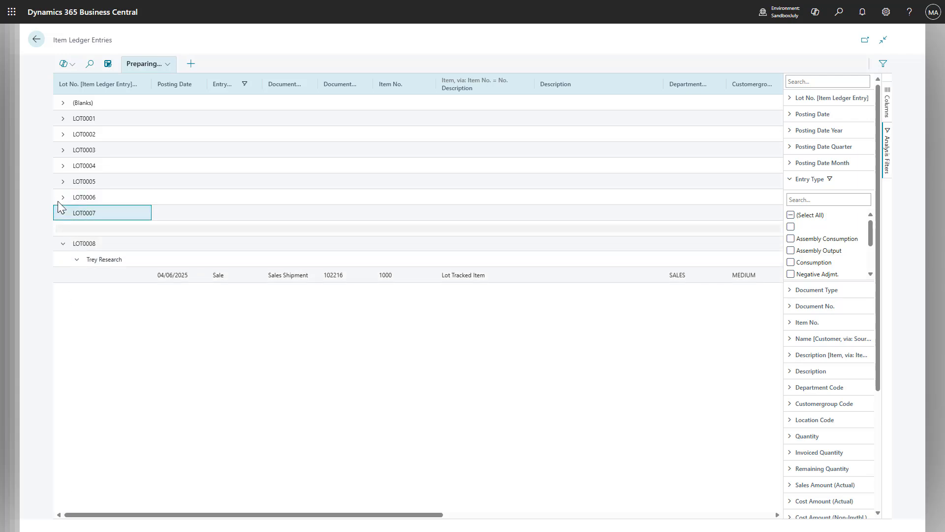
{"action": "left_click", "coordinate": [61, 198]}
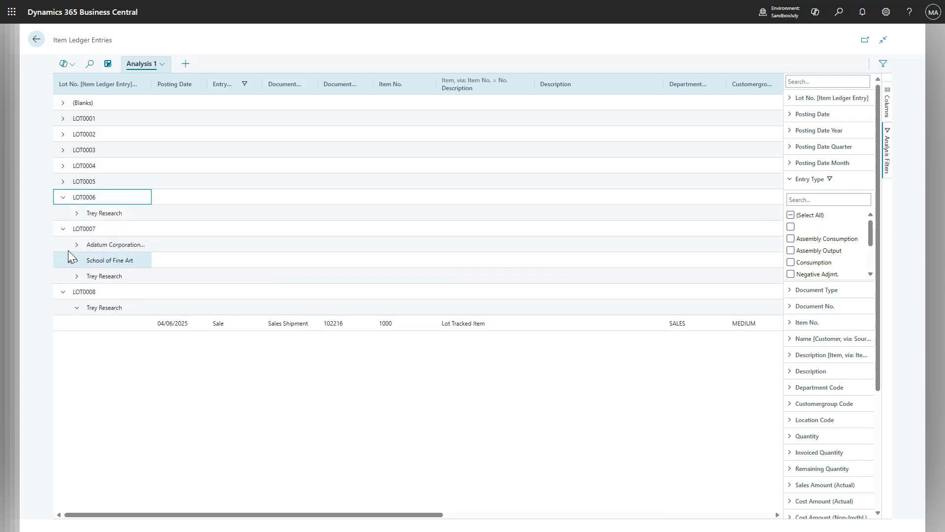
{"action": "left_click", "coordinate": [72, 247]}
{"action": "left_click", "coordinate": [77, 279]}
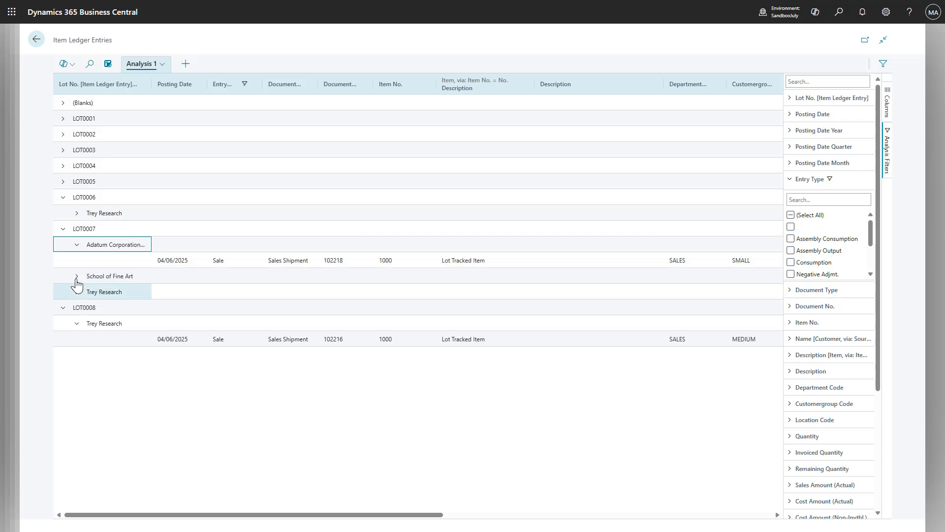
{"action": "left_click", "coordinate": [77, 307]}
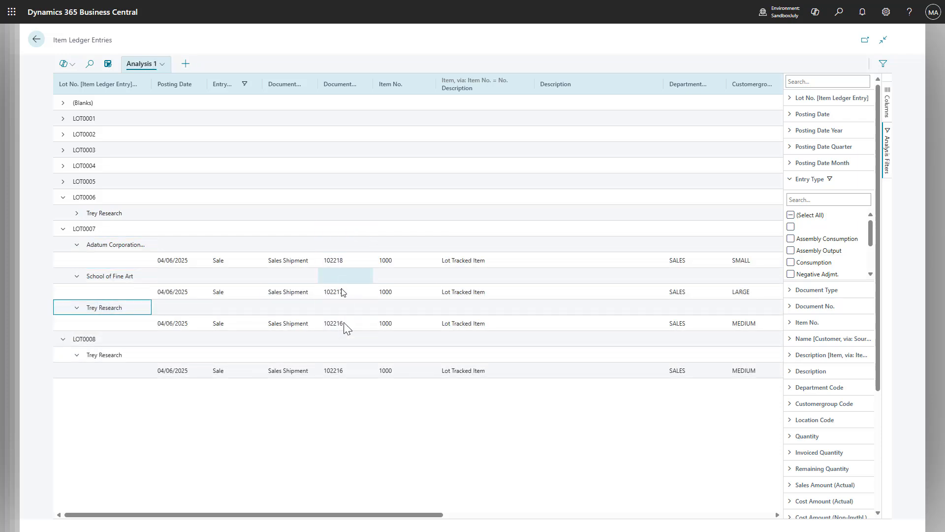
- Expand LOT0003 and both of its customer groups to examine the sales shipments from that lot
{"action": "left_click", "coordinate": [63, 151]}
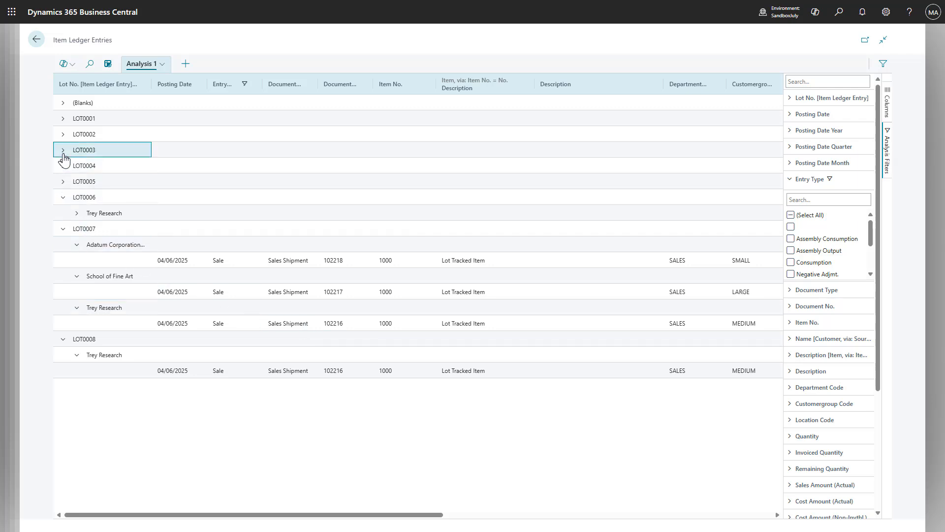
{"action": "left_click", "coordinate": [77, 166]}
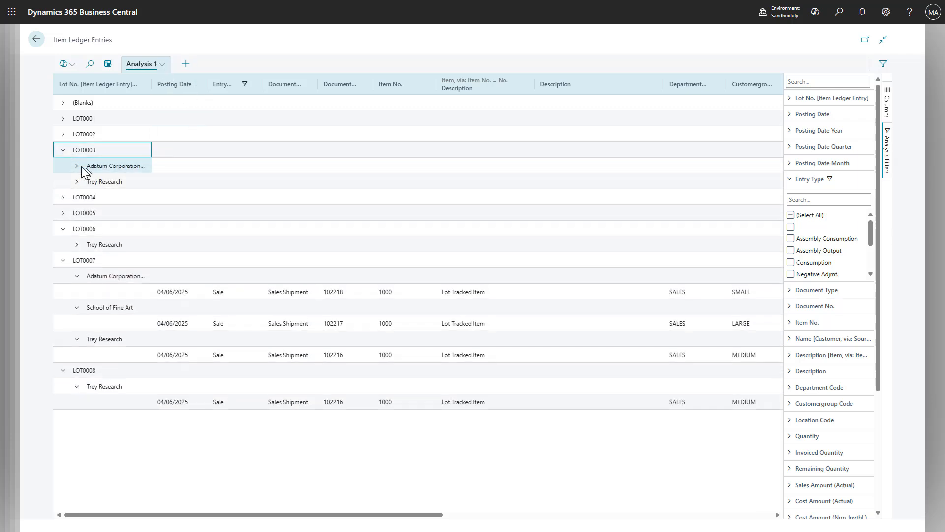
{"action": "left_click", "coordinate": [79, 197]}
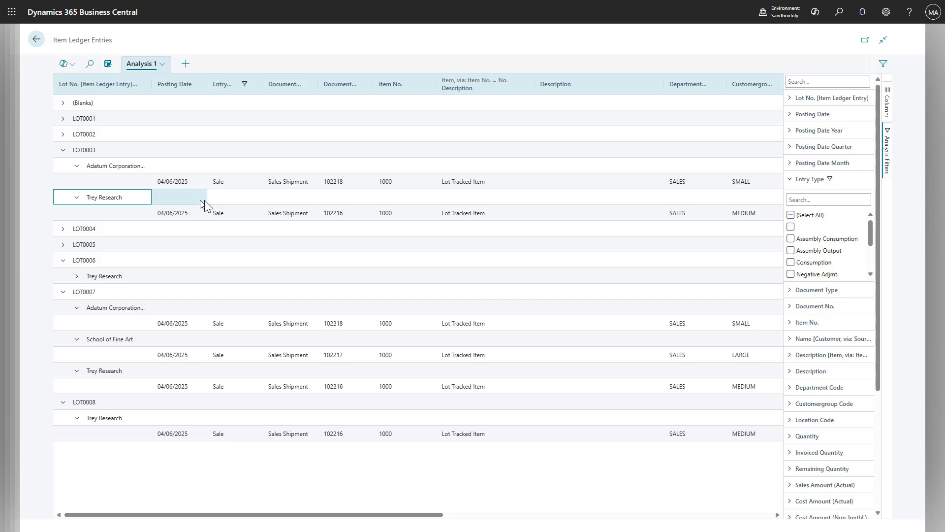
- Show the Item No. filter options and the list of sources for adding columns to Analysis 1
{"action": "left_click", "coordinate": [788, 325]}
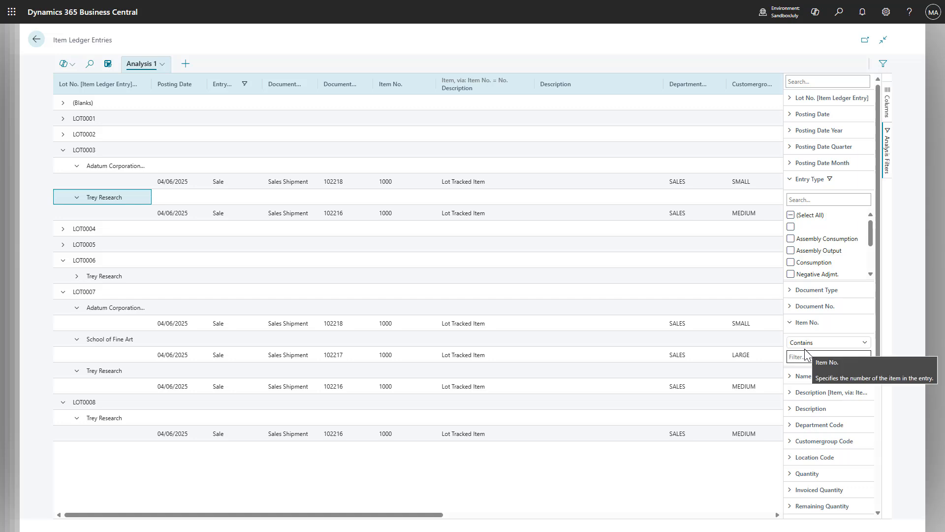
{"action": "left_click", "coordinate": [162, 66]}
{"action": "mouse_move", "coordinate": [165, 116]}
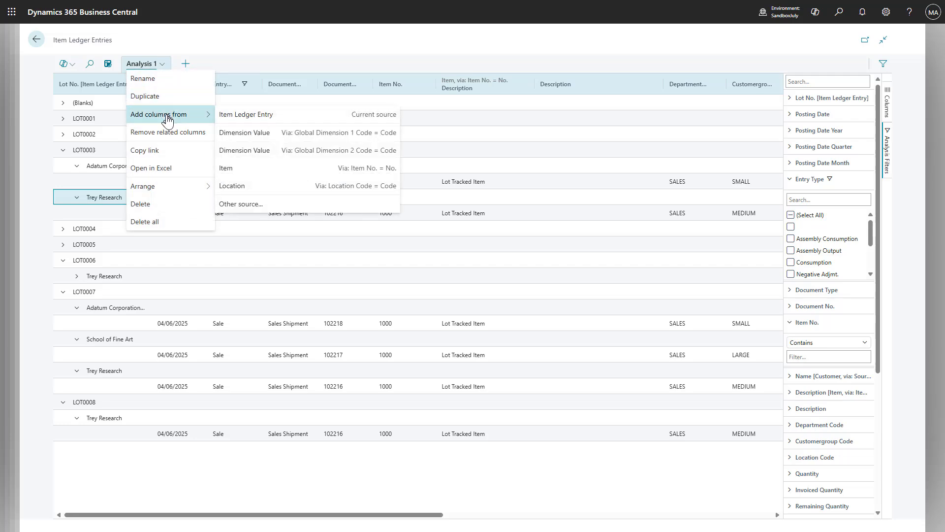